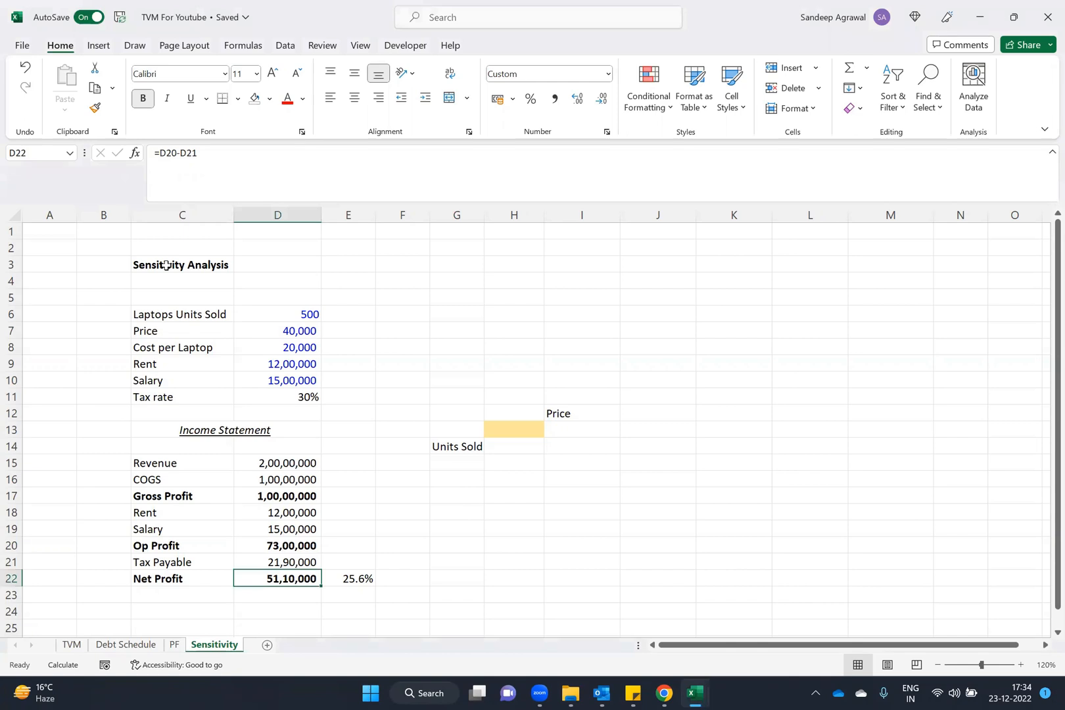
Examine the Revenue, COGS and Gross Profit rows of the income statement and how each is calculated.
{"action": "left_click", "coordinate": [147, 432]}
{"action": "key", "text": "Left"}
{"action": "key", "text": "Right"}
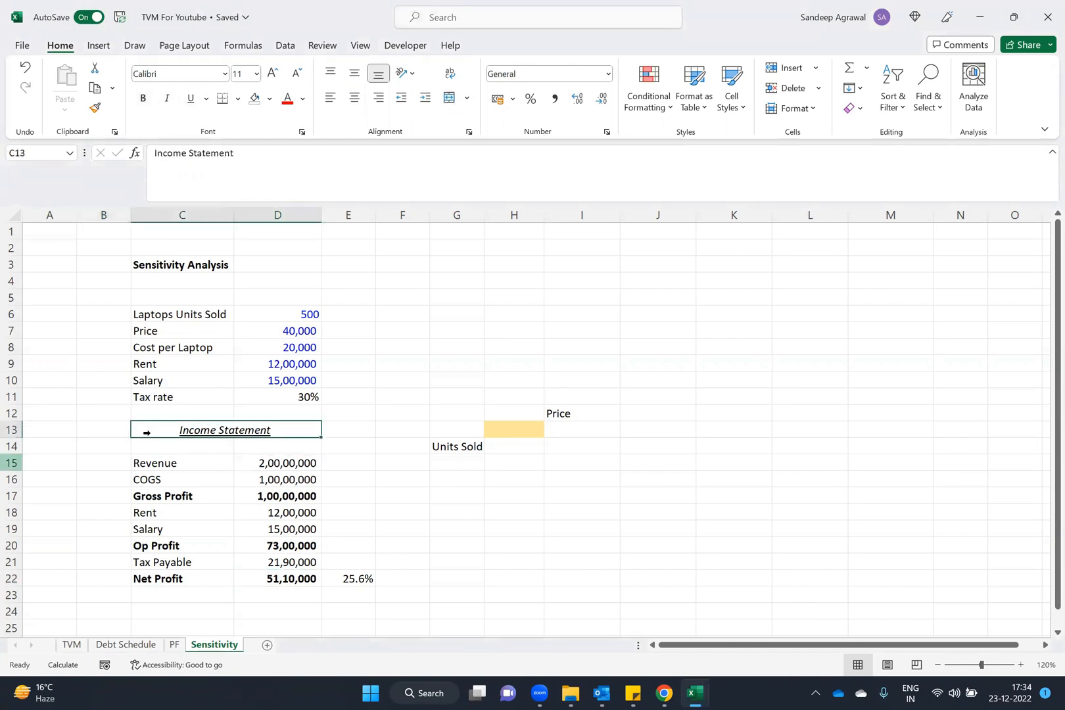
{"action": "key", "text": "Down"}
{"action": "key", "text": "Down"}
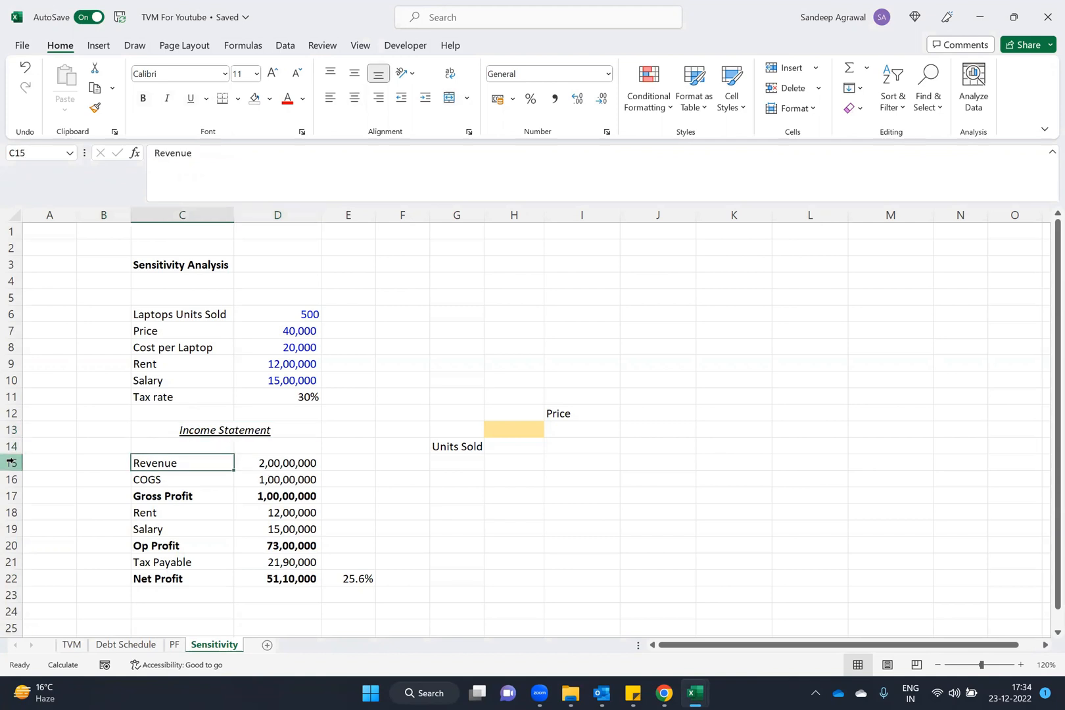
{"action": "key", "text": "Right"}
{"action": "key", "text": "Left"}
{"action": "key", "text": "shift+Right"}
{"action": "key", "text": "Right"}
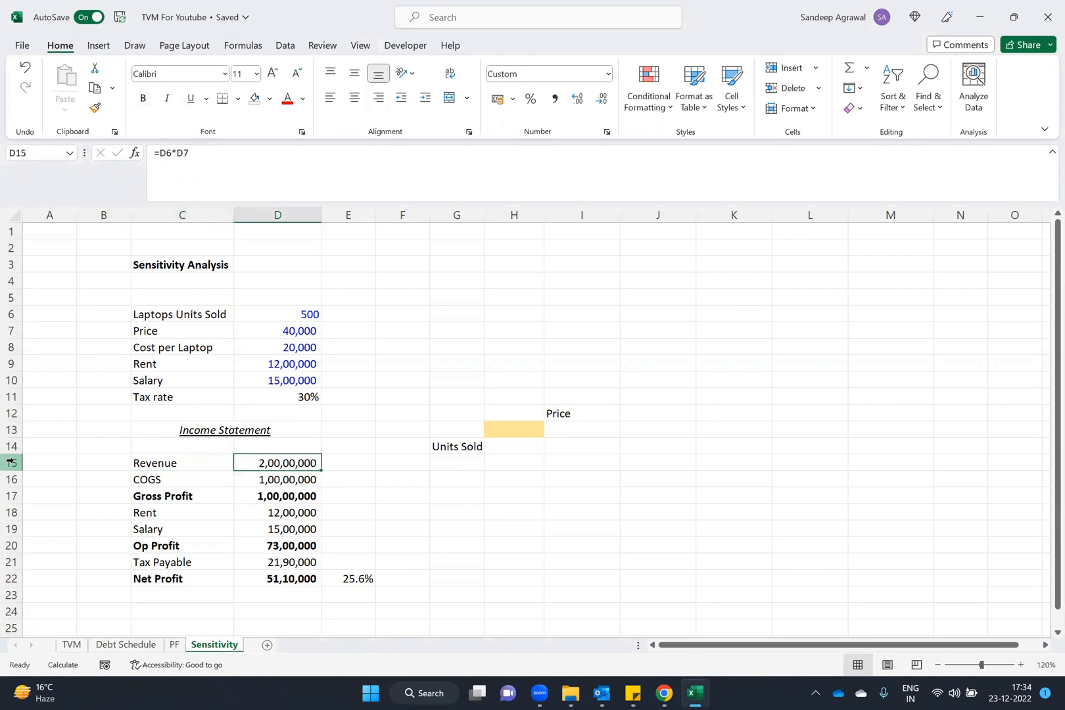
{"action": "key", "text": "Down"}
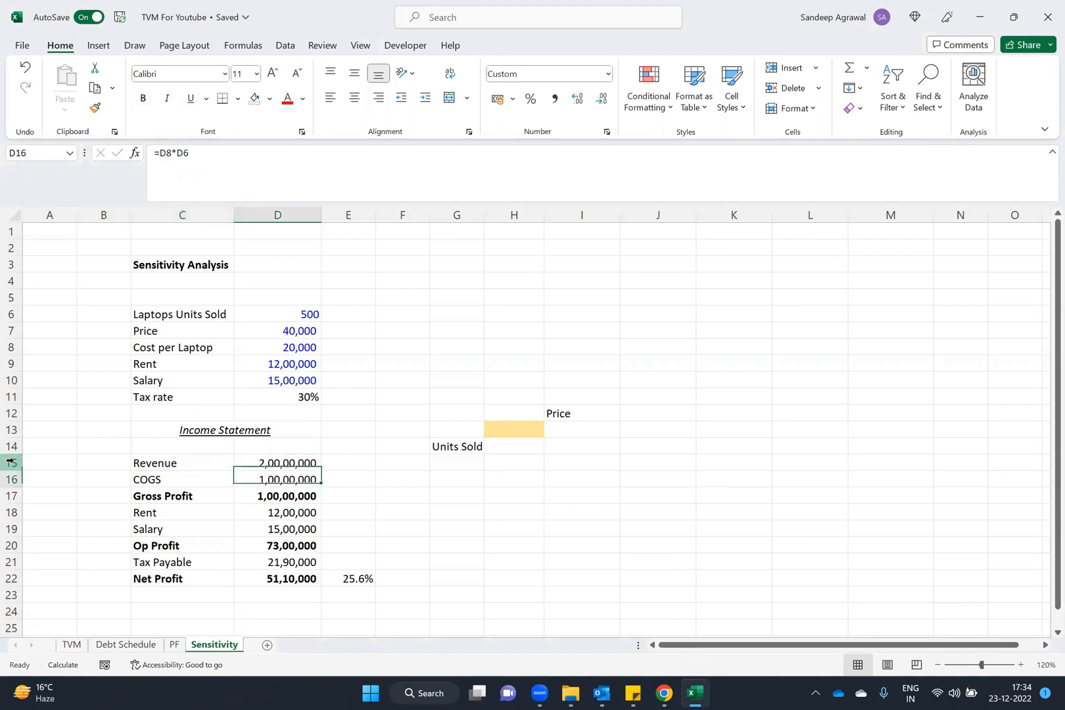
{"action": "key", "text": "Left"}
{"action": "key", "text": "shift+Right"}
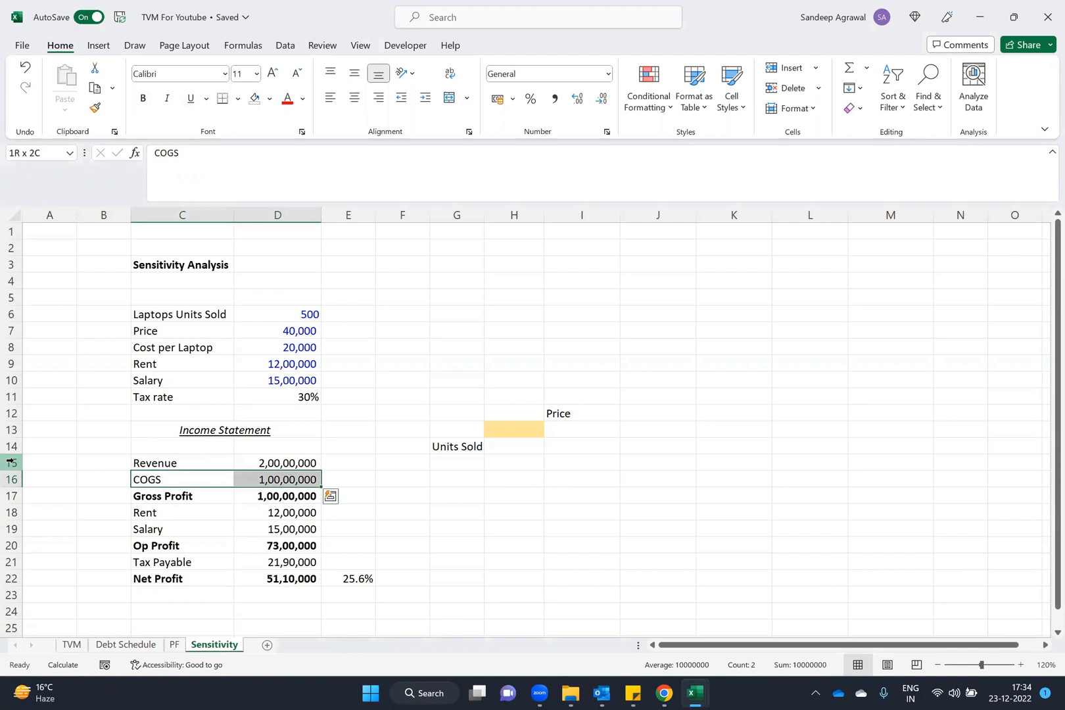
{"action": "key", "text": "Down"}
{"action": "key", "text": "Right"}
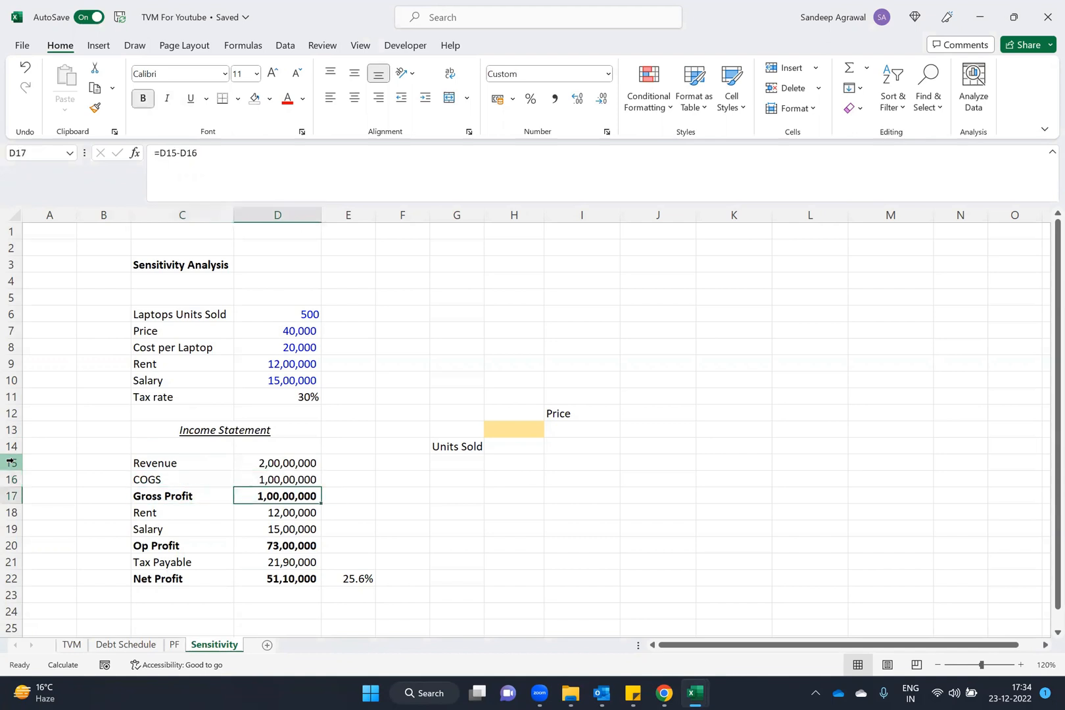
Examine the income statement rows from Rent and Salary through Op Profit and Tax Payable to Net Profit.
{"action": "key", "text": "Down"}
{"action": "key", "text": "Left"}
{"action": "key", "text": "shift+Right"}
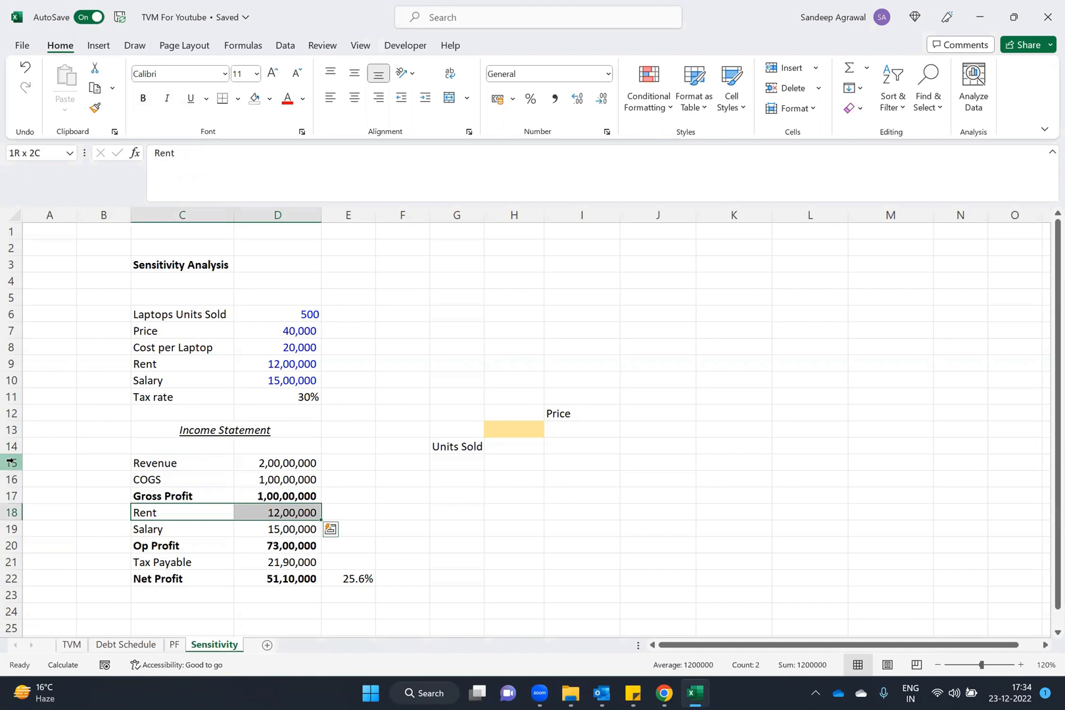
{"action": "key", "text": "Down"}
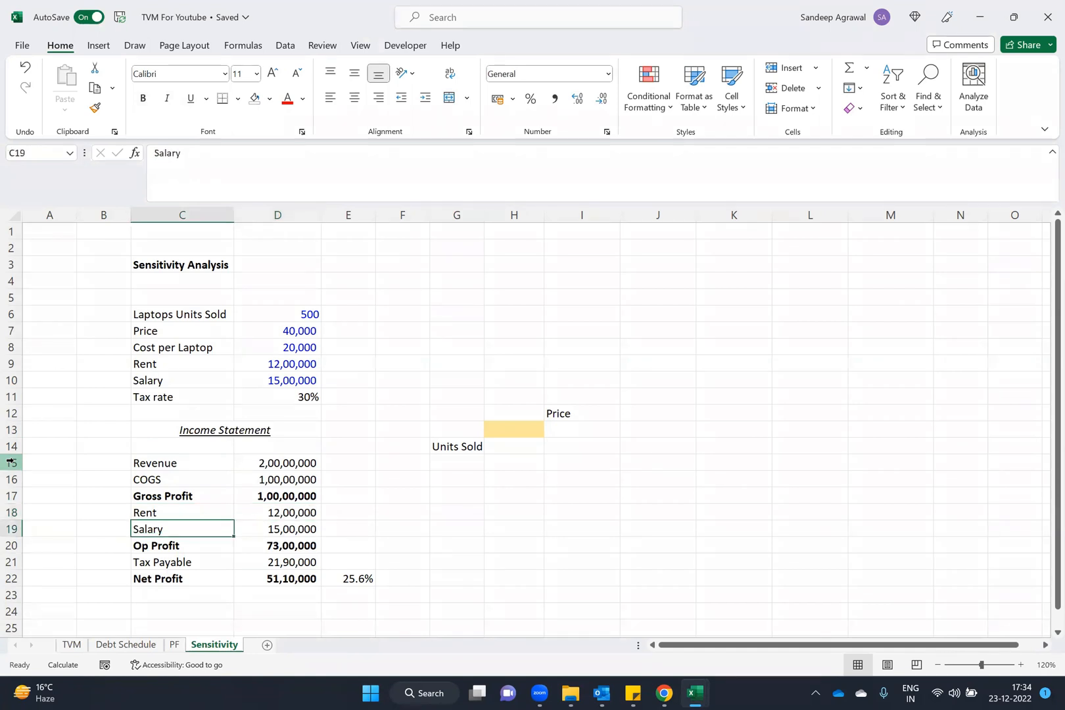
{"action": "key", "text": "Right"}
{"action": "key", "text": "Down"}
{"action": "key", "text": "Left"}
{"action": "key", "text": "Right"}
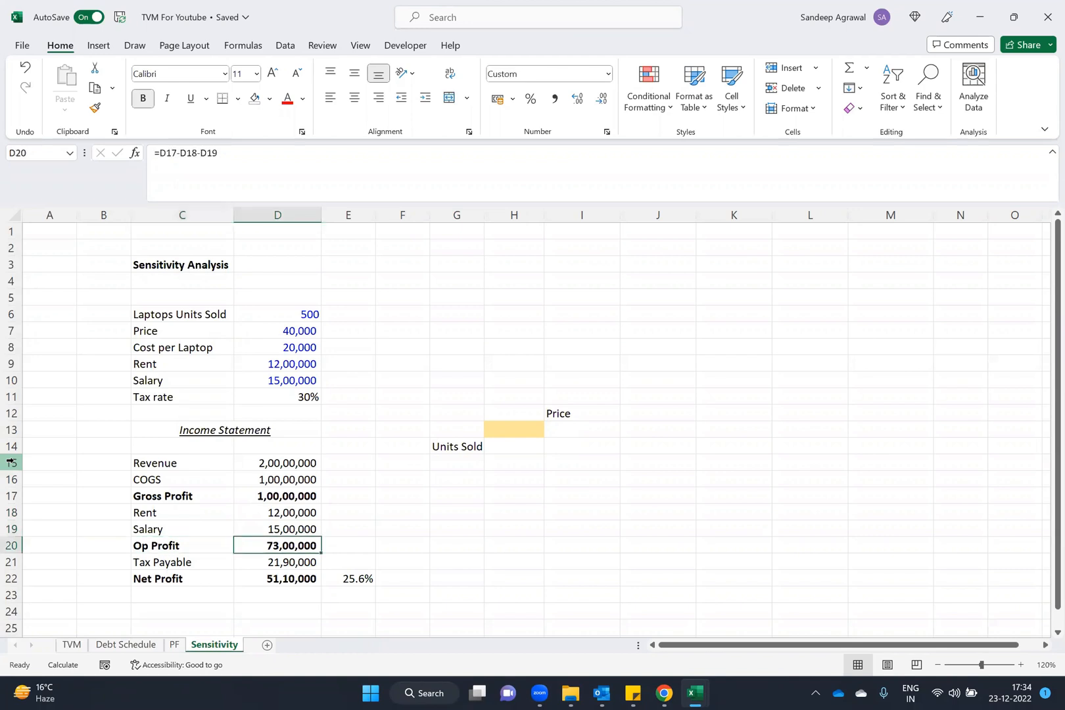
{"action": "key", "text": "Down"}
{"action": "key", "text": "Left"}
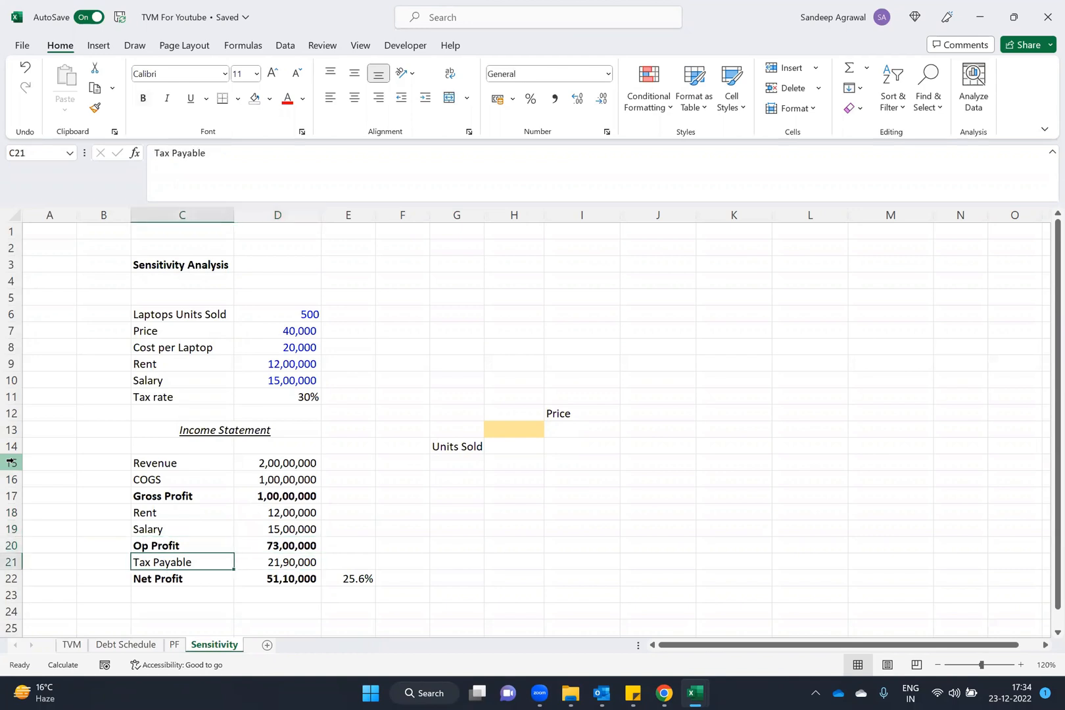
{"action": "key", "text": "Right"}
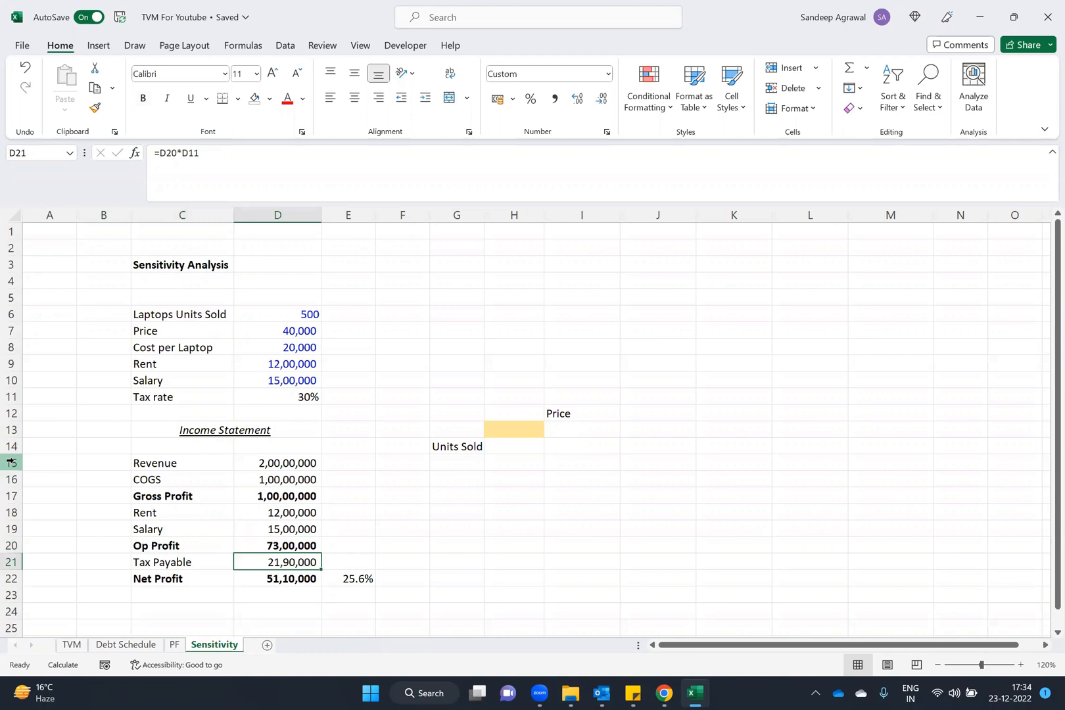
{"action": "key", "text": "Down"}
{"action": "key", "text": "Left"}
{"action": "key", "text": "Right"}
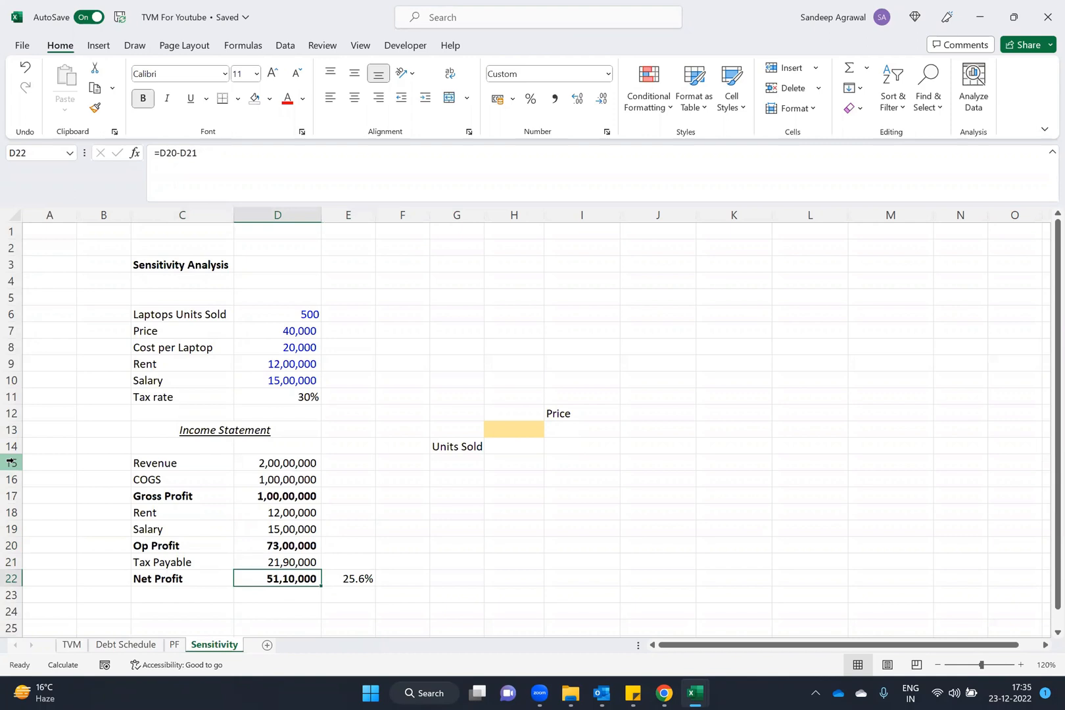
Inspect the references in the Revenue formula and review the assumptions from Laptops Units Sold to Tax rate.
{"action": "left_click", "coordinate": [175, 458]}
{"action": "key", "text": "Right"}
{"action": "key", "text": "F2"}
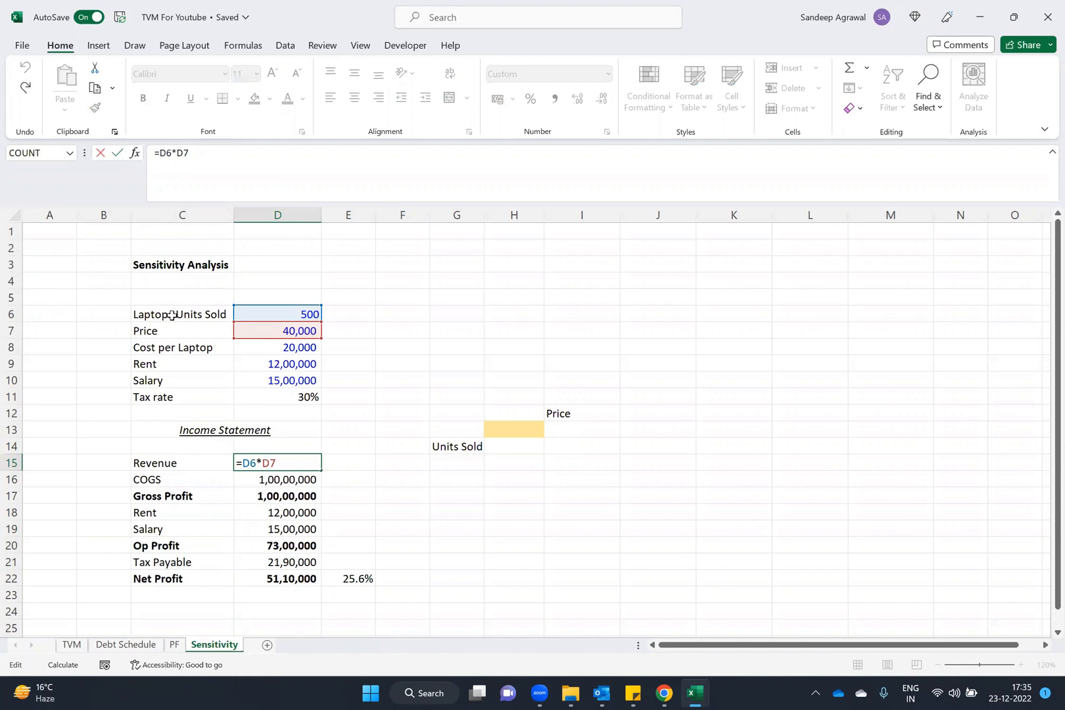
{"action": "left_click", "coordinate": [173, 315]}
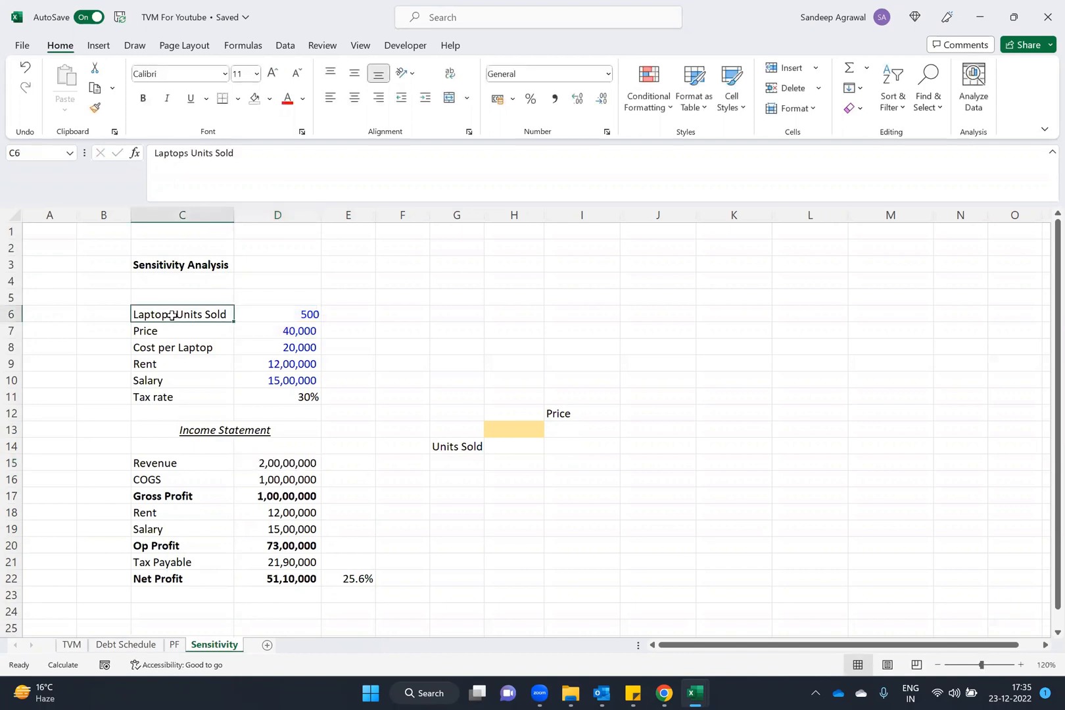
{"action": "key", "text": "shift+Right"}
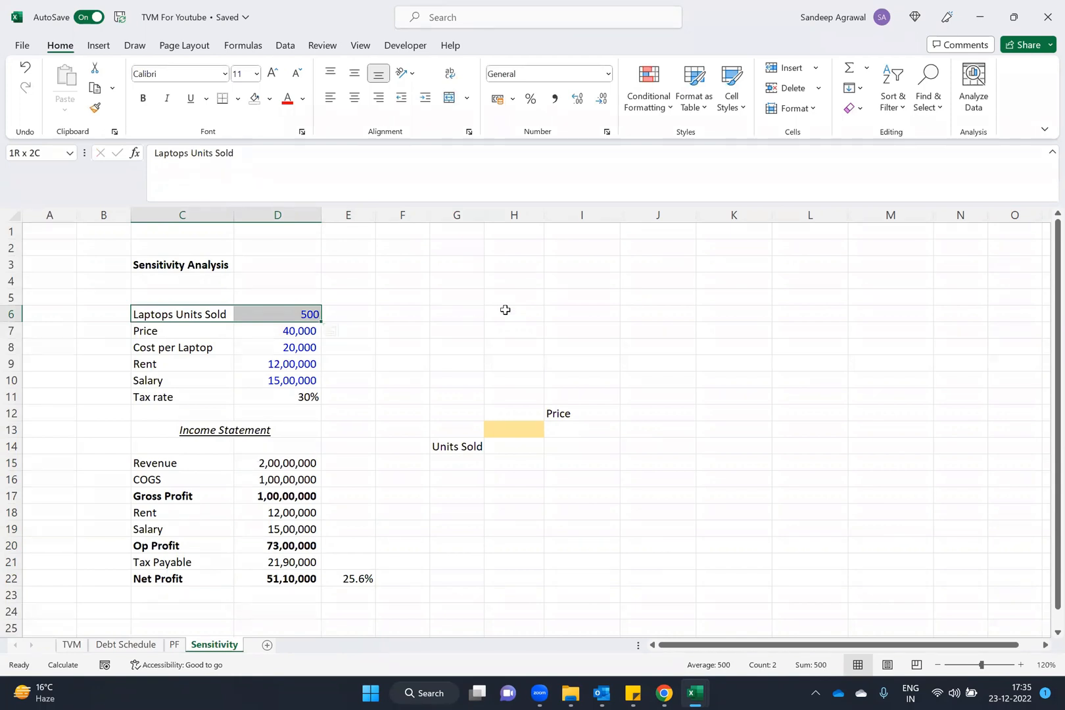
{"action": "key", "text": "Down"}
{"action": "key", "text": "Right"}
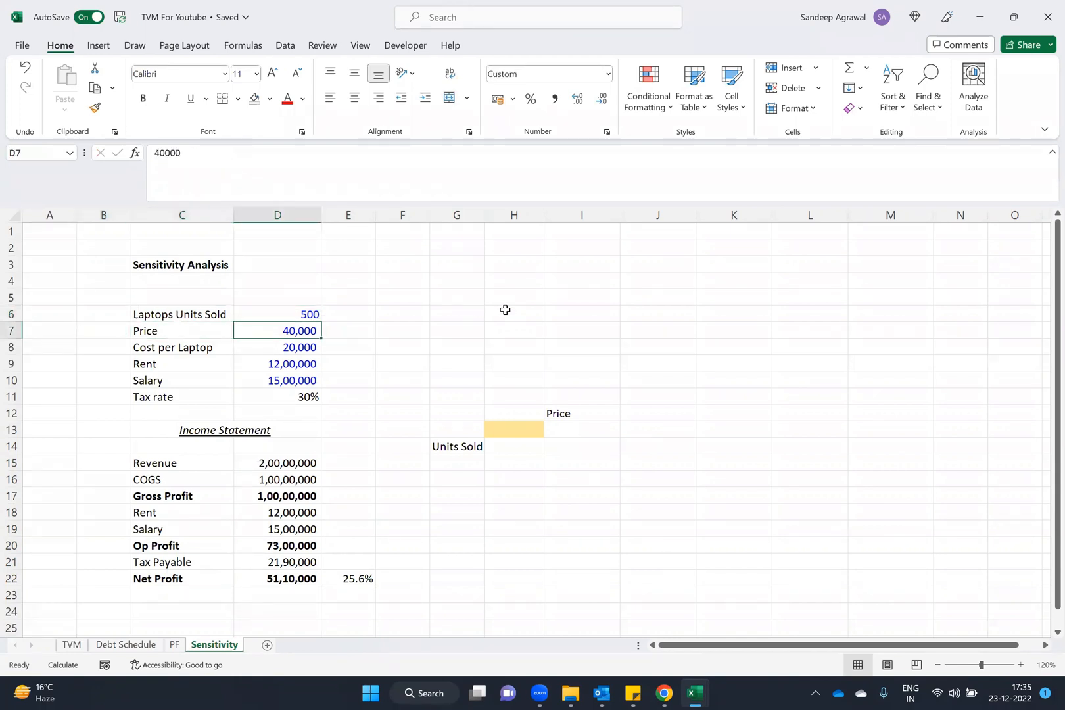
{"action": "key", "text": "Left"}
{"action": "key", "text": "Down"}
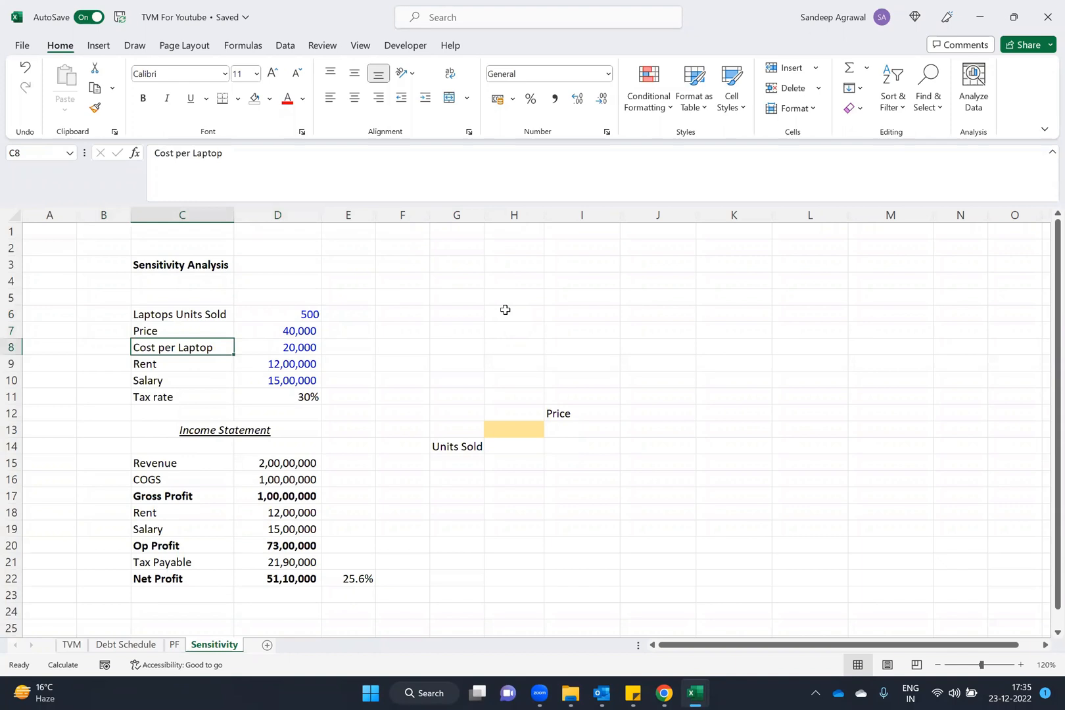
{"action": "key", "text": "shift+Right"}
{"action": "key", "text": "Down"}
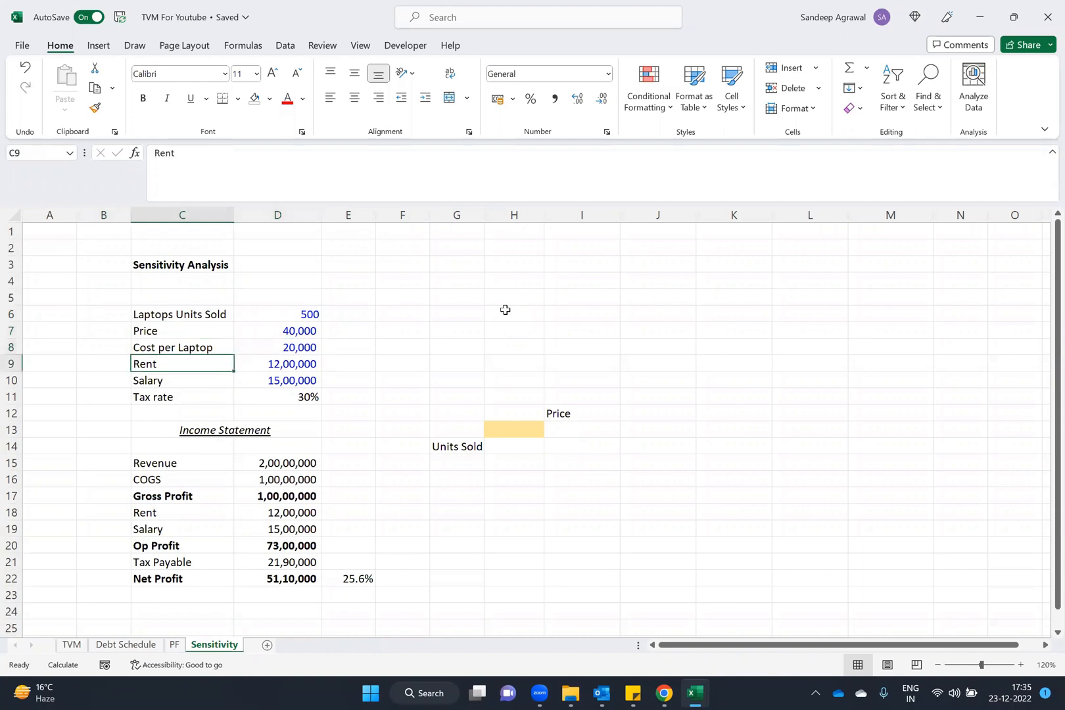
{"action": "key", "text": "shift+Right"}
{"action": "key", "text": "shift+Down"}
{"action": "key", "text": "Down"}
{"action": "key", "text": "Down"}
{"action": "key", "text": "Right"}
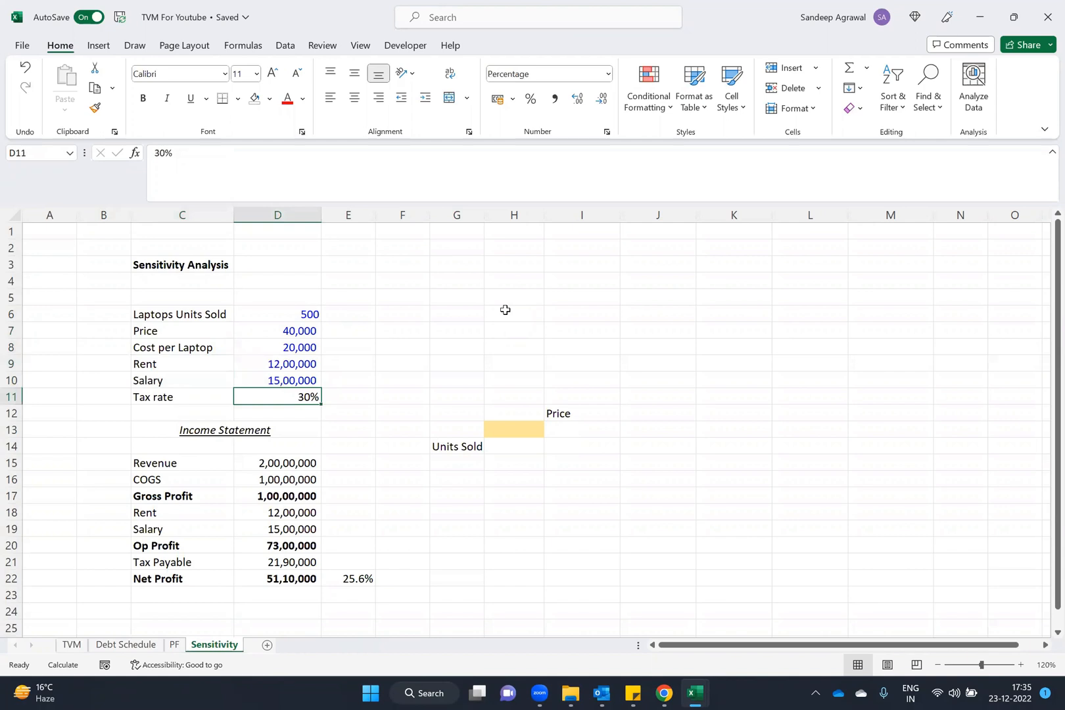
{"action": "key", "text": "Left"}
{"action": "key", "text": "Right"}
Inspect the cell formulas in column D of the income statement from Revenue down to Op Profit.
{"action": "key", "text": "Down"}
{"action": "key", "text": "Down"}
{"action": "key", "text": "Down"}
{"action": "key", "text": "Down"}
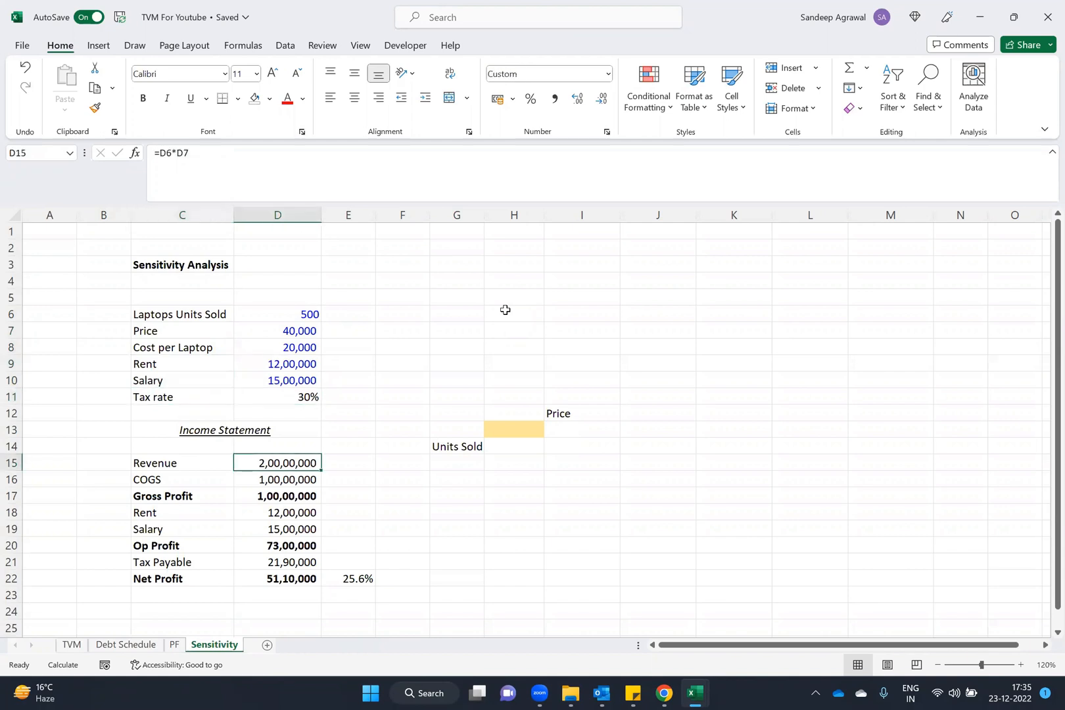
{"action": "key", "text": "F2"}
{"action": "key", "text": "Return"}
{"action": "key", "text": "Down"}
{"action": "key", "text": "Down"}
{"action": "key", "text": "Down"}
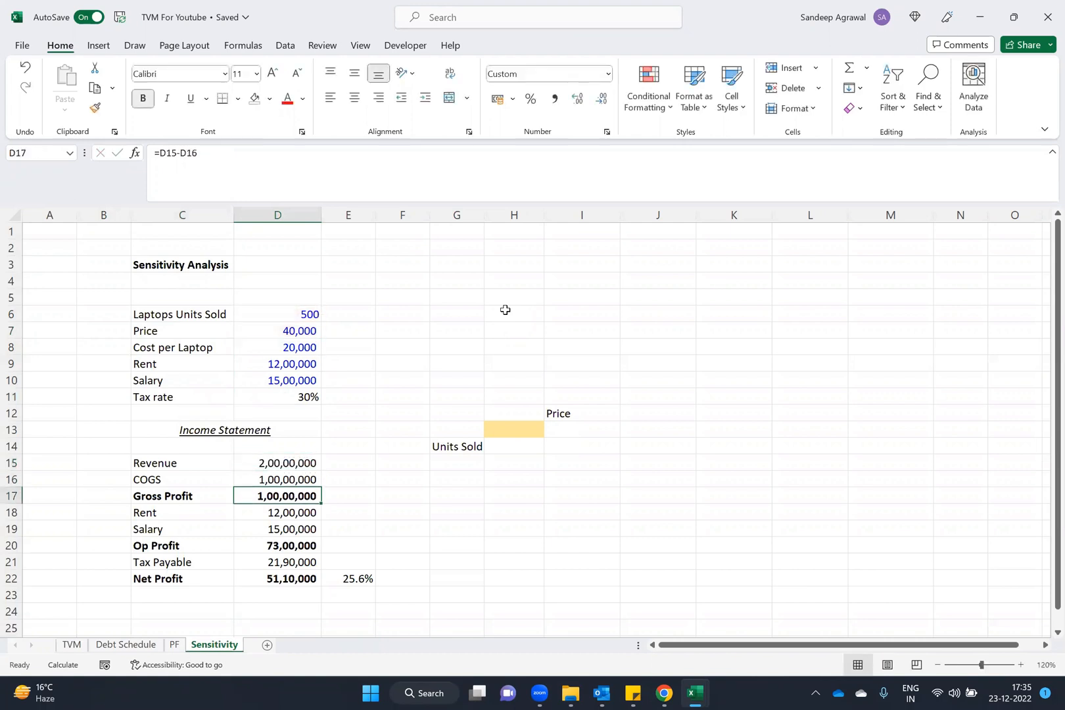
{"action": "key", "text": "Down"}
{"action": "key", "text": "F2"}
{"action": "key", "text": "Return"}
{"action": "key", "text": "F2"}
{"action": "key", "text": "Return"}
{"action": "key", "text": "F2"}
{"action": "key", "text": "Escape"}
{"action": "key", "text": "Up"}
{"action": "key", "text": "Up"}
{"action": "key", "text": "Up"}
{"action": "key", "text": "Up"}
{"action": "key", "text": "Up"}
{"action": "key", "text": "Up"}
{"action": "key", "text": "Up"}
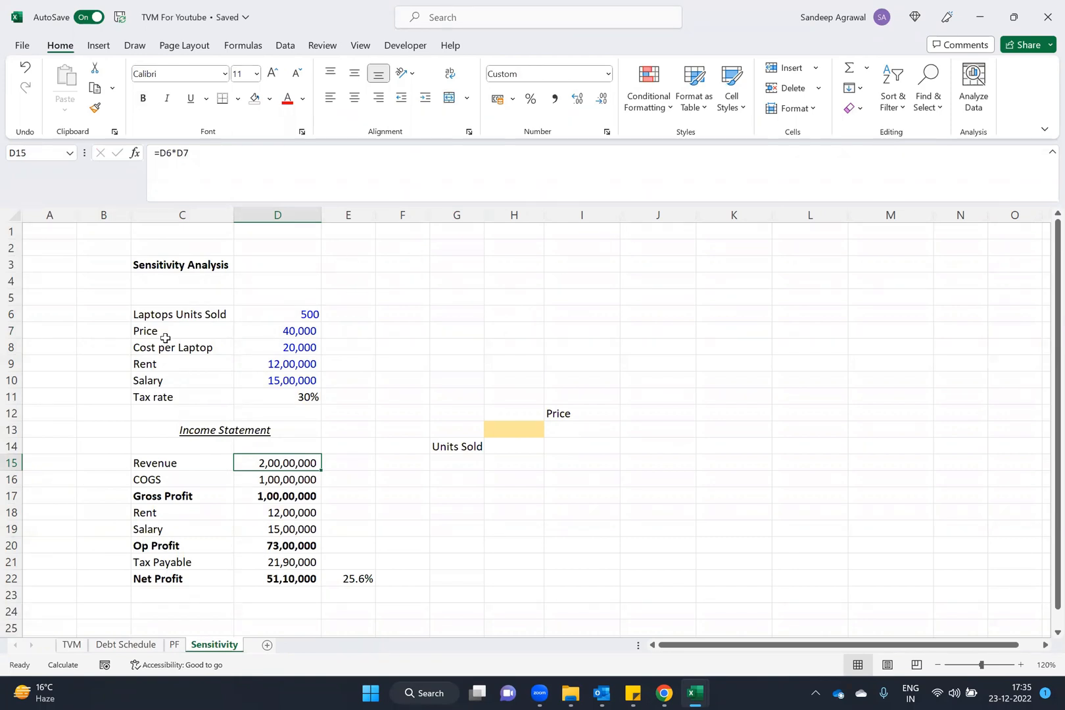
Review the Laptops Units Sold and Price assumptions together with the Net Profit row and its margin.
{"action": "left_click", "coordinate": [166, 318]}
{"action": "key", "text": "shift+Right"}
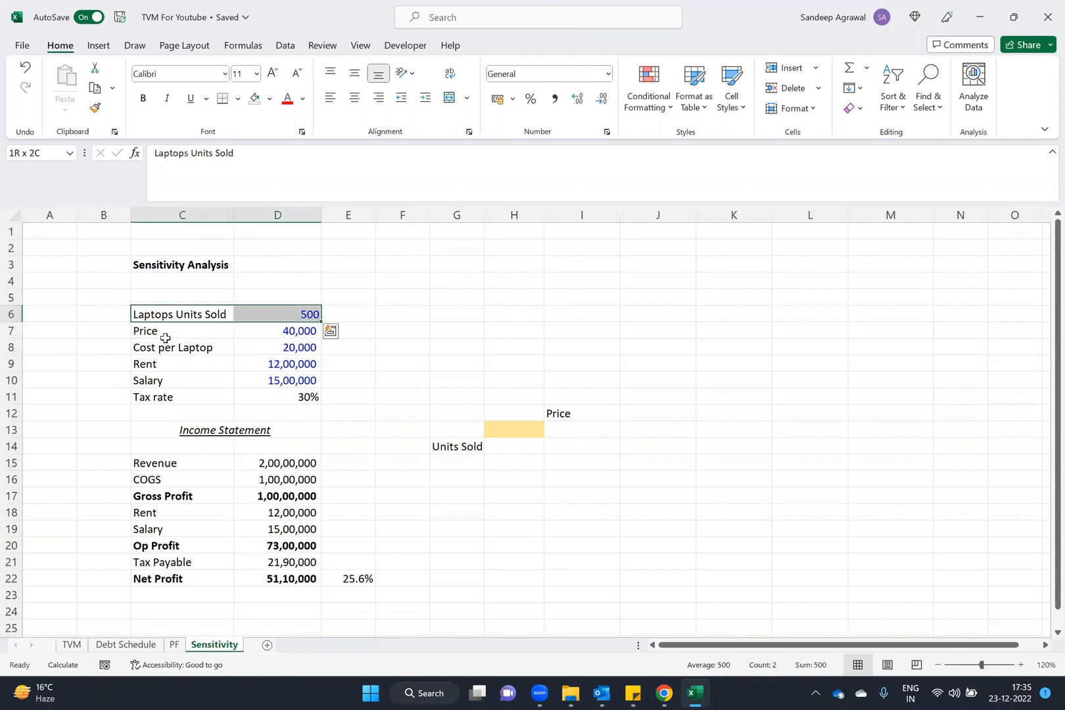
{"action": "key", "text": "Down"}
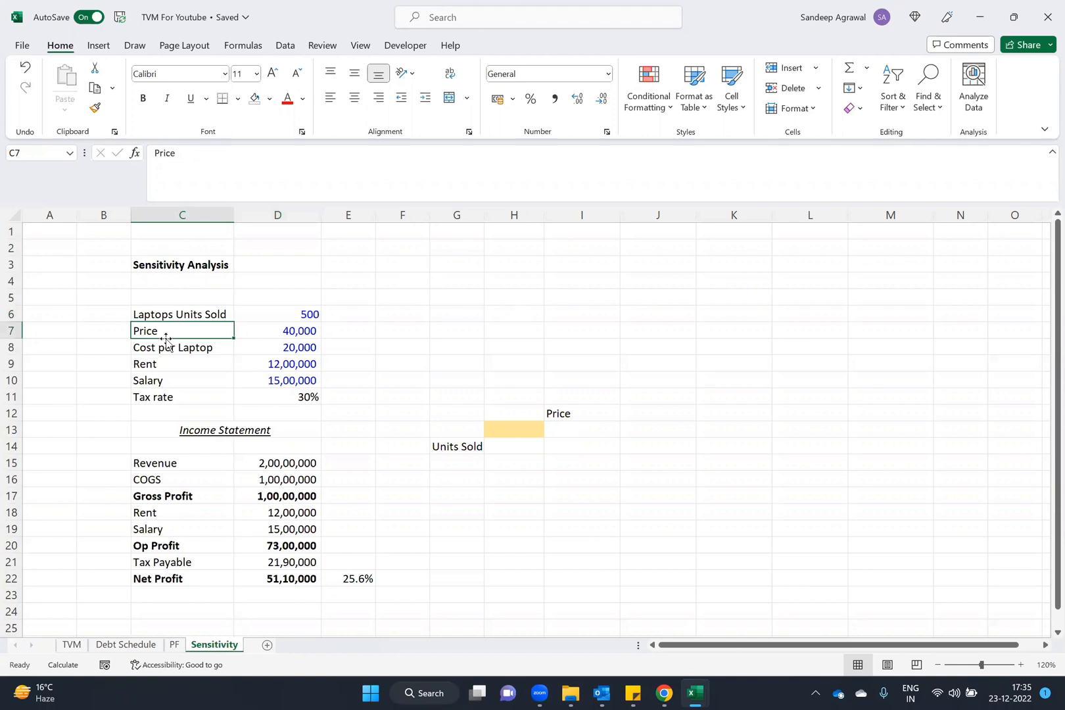
{"action": "key", "text": "shift+Right"}
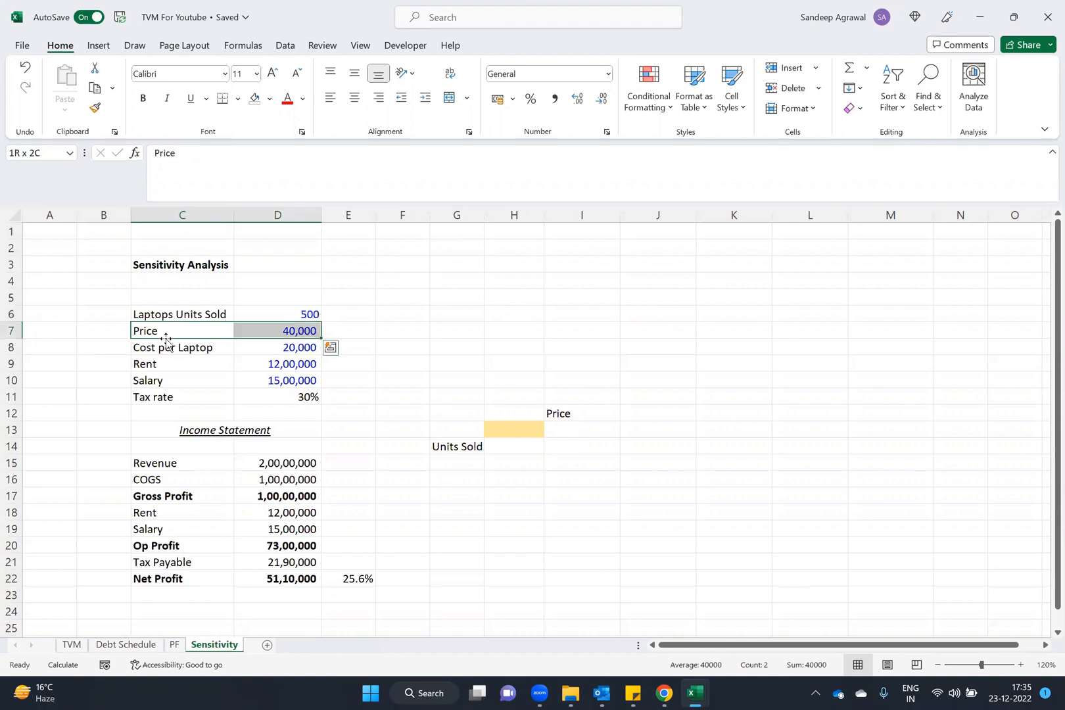
{"action": "key", "text": "Down"}
{"action": "key", "text": "Down"}
{"action": "key", "text": "Down"}
{"action": "key", "text": "Down"}
{"action": "key", "text": "Down"}
{"action": "key", "text": "Down"}
{"action": "key", "text": "Down"}
{"action": "key", "text": "Down"}
{"action": "key", "text": "Down"}
{"action": "key", "text": "Down"}
{"action": "key", "text": "Down"}
{"action": "key", "text": "Down"}
{"action": "key", "text": "Down"}
{"action": "key", "text": "Down"}
{"action": "key", "text": "Down"}
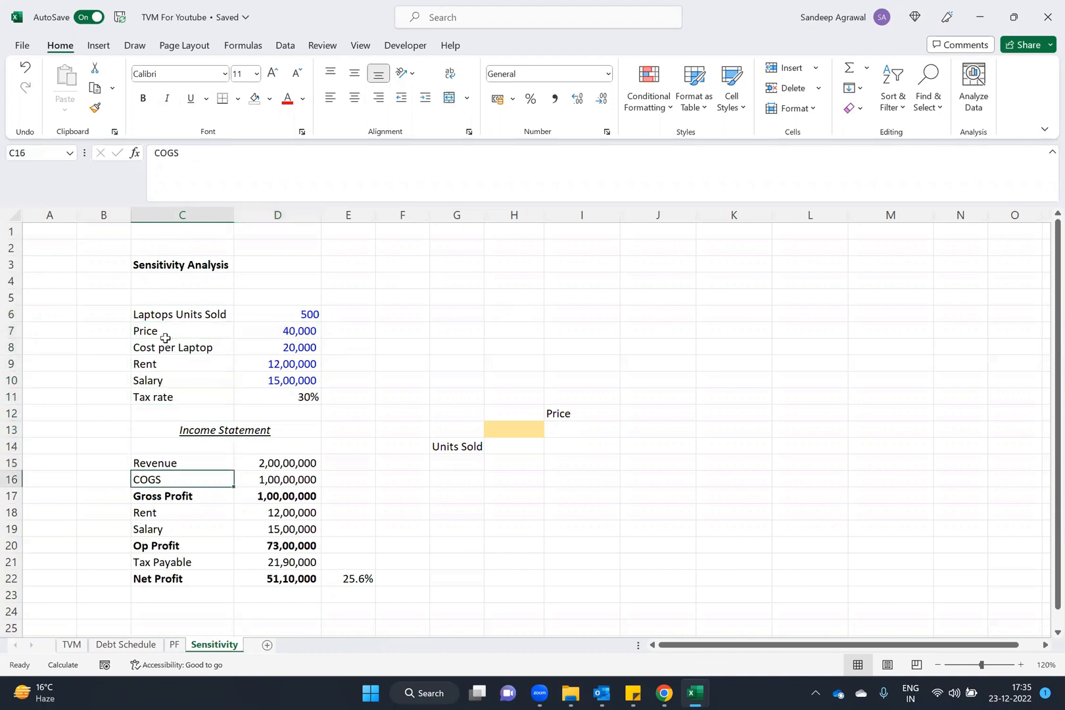
{"action": "key", "text": "shift+Right"}
{"action": "key", "text": "shift+Right"}
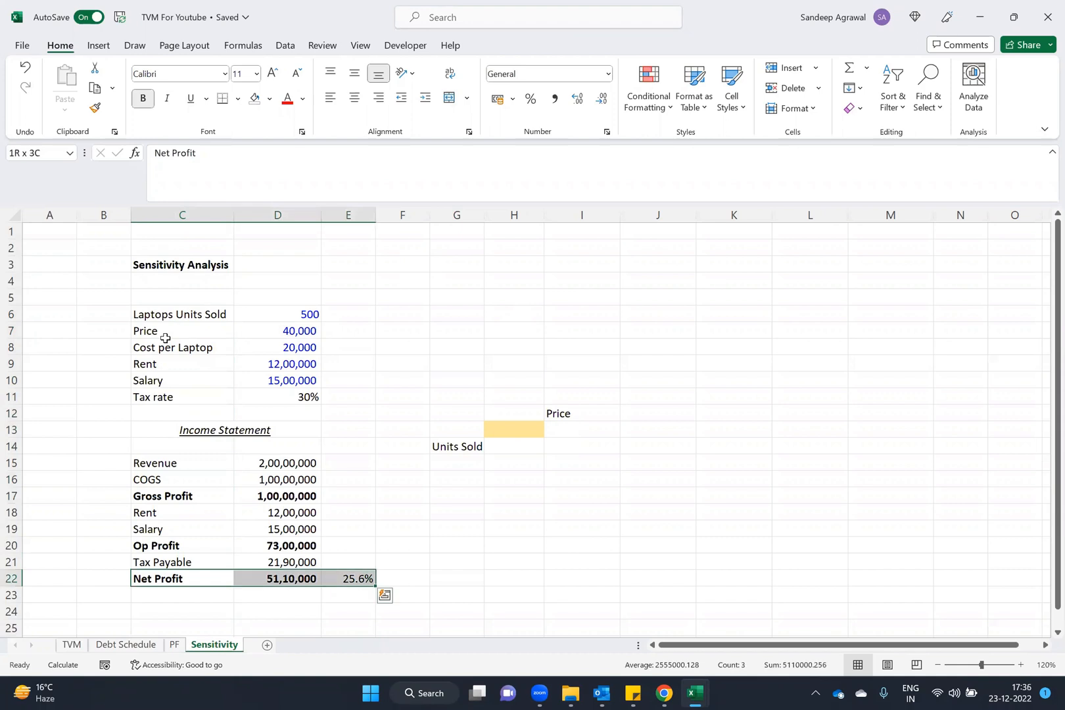
Merge and center the Price heading of the sensitivity table across I12:M12.
{"action": "key", "text": "Right"}
{"action": "key", "text": "Right"}
{"action": "key", "text": "Right"}
{"action": "key", "text": "Up"}
{"action": "key", "text": "Up"}
{"action": "key", "text": "Up"}
{"action": "key", "text": "Up"}
{"action": "key", "text": "Up"}
{"action": "key", "text": "Up"}
{"action": "key", "text": "Up"}
{"action": "key", "text": "Up"}
{"action": "key", "text": "Up"}
{"action": "key", "text": "Right"}
{"action": "key", "text": "Right"}
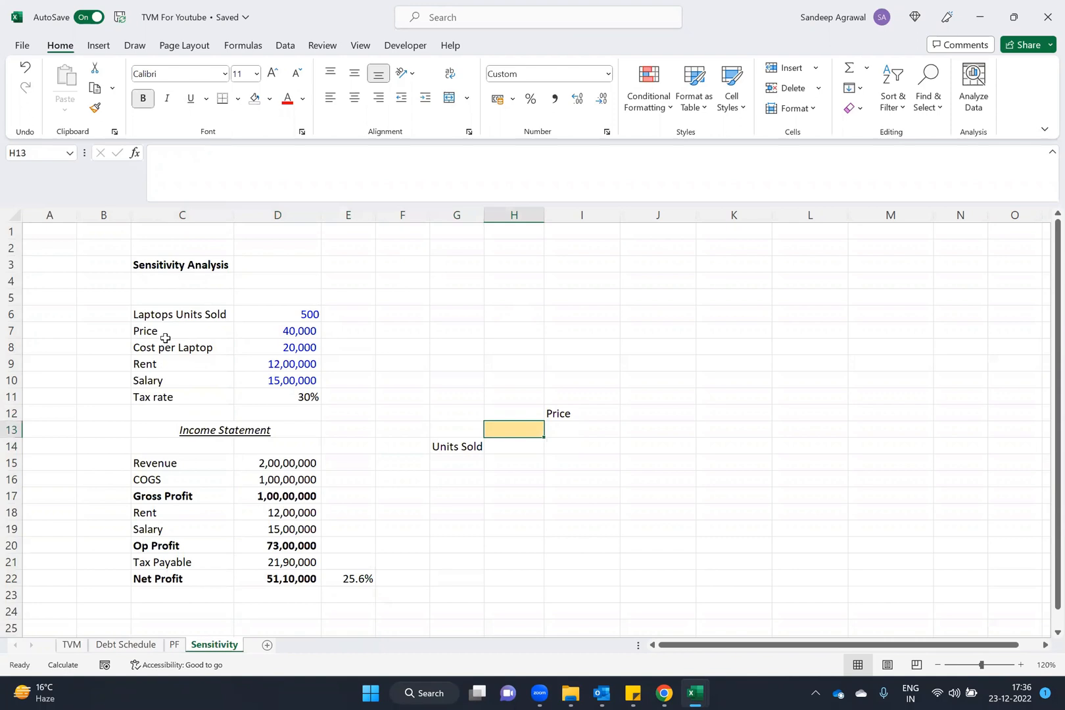
{"action": "key", "text": "Right"}
{"action": "key", "text": "Up"}
{"action": "key", "text": "shift+Right"}
{"action": "key", "text": "shift+Right"}
{"action": "key", "text": "shift+Right"}
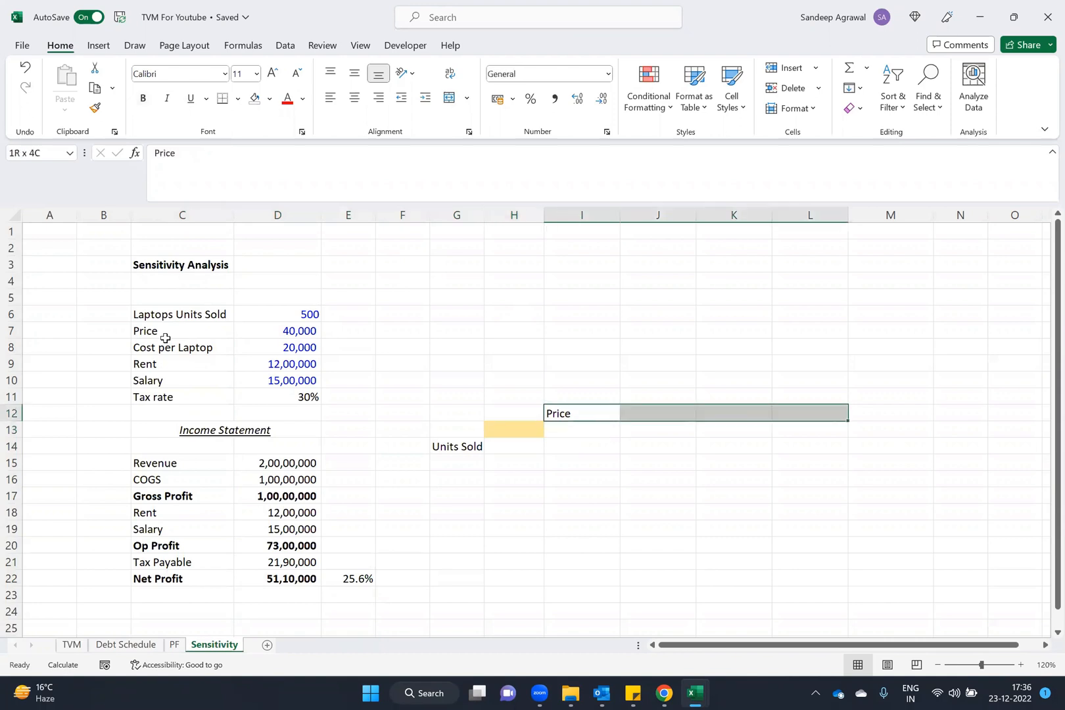
{"action": "key", "text": "shift+Right"}
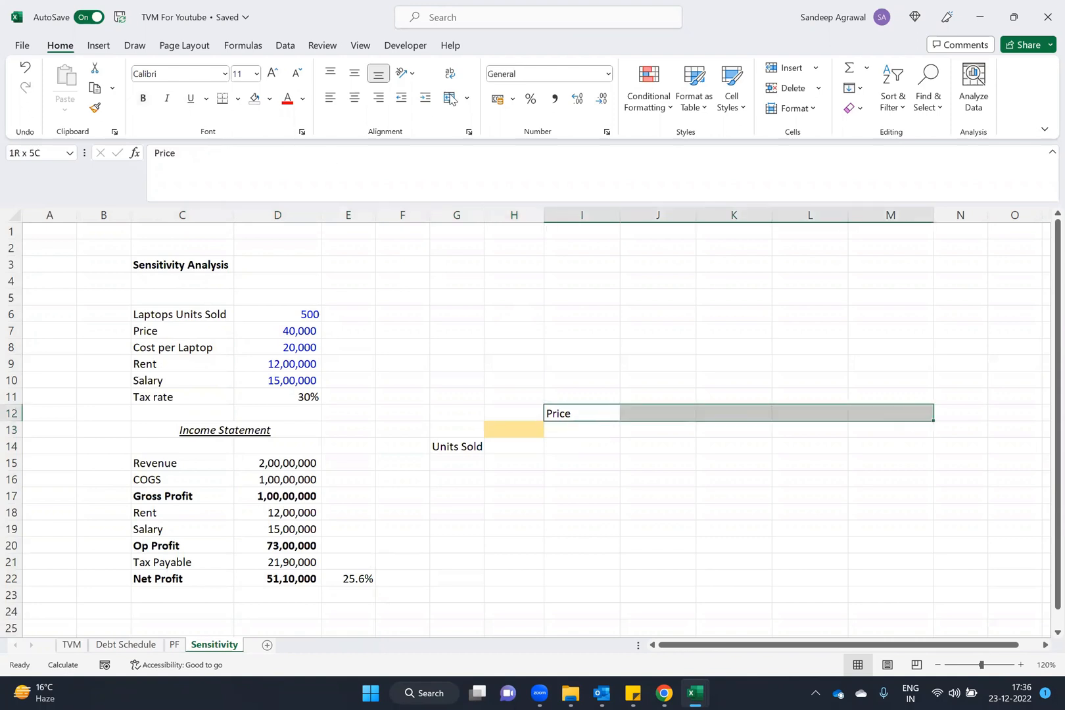
{"action": "left_click", "coordinate": [450, 99]}
Fill the merged Price heading with a light gold shade.
{"action": "left_click", "coordinate": [269, 99]}
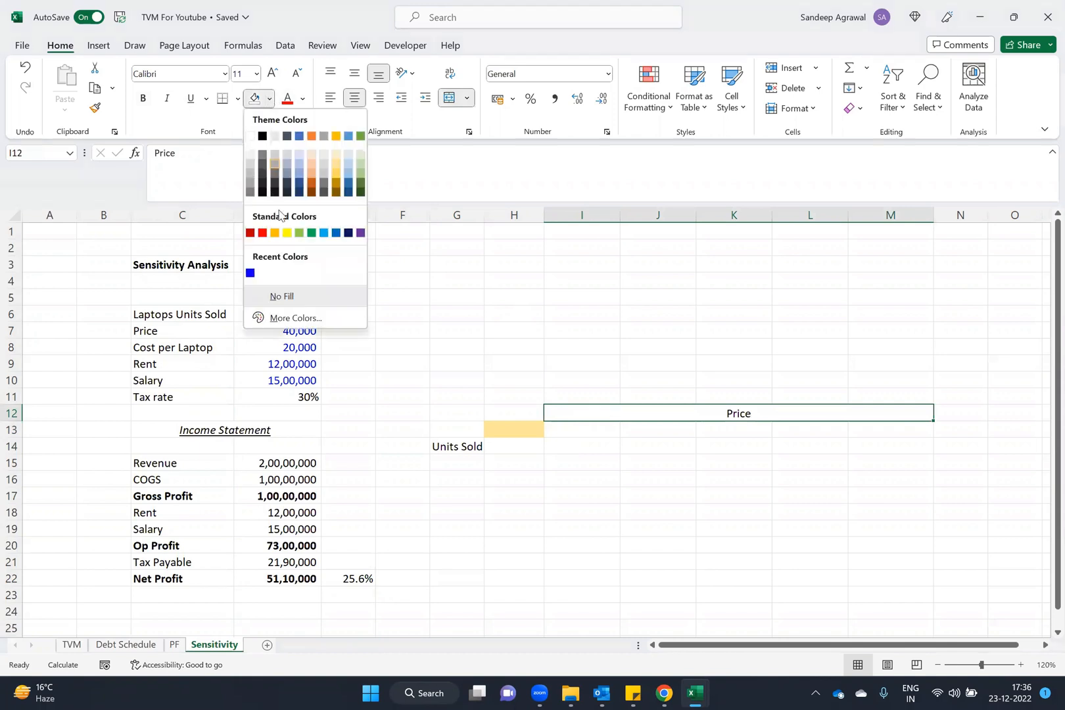
{"action": "left_click", "coordinate": [275, 232]}
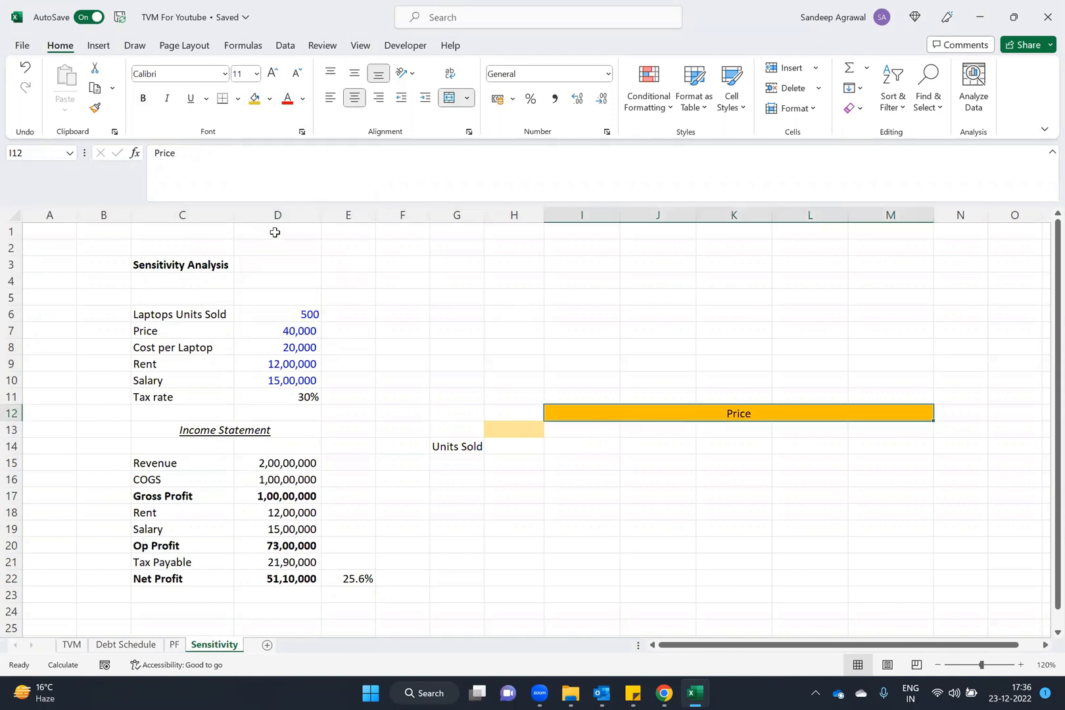
{"action": "left_click", "coordinate": [269, 99]}
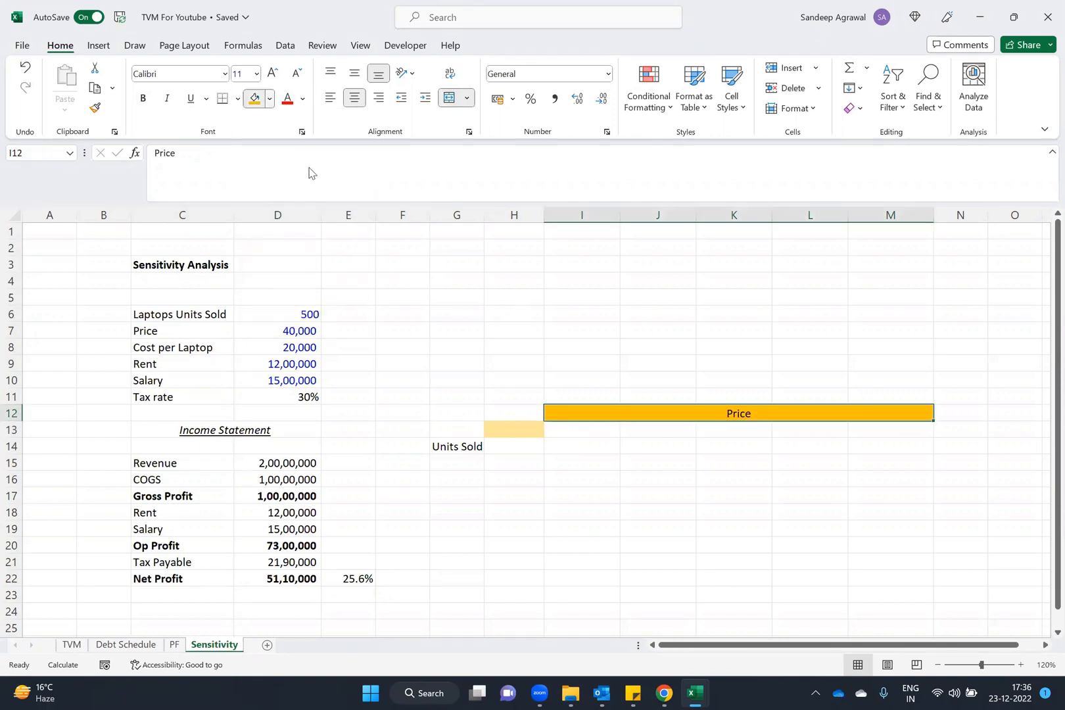
{"action": "left_click", "coordinate": [336, 162]}
Apply the same light gold fill to the Units Sold range G14:G18.
{"action": "key", "text": "Down"}
{"action": "key", "text": "Left"}
{"action": "key", "text": "Left"}
{"action": "key", "text": "Left"}
{"action": "key", "text": "Down"}
{"action": "key", "text": "Right"}
{"action": "key", "text": "shift+Down"}
{"action": "key", "text": "shift+Down"}
{"action": "key", "text": "shift+Down"}
{"action": "key", "text": "shift+Down"}
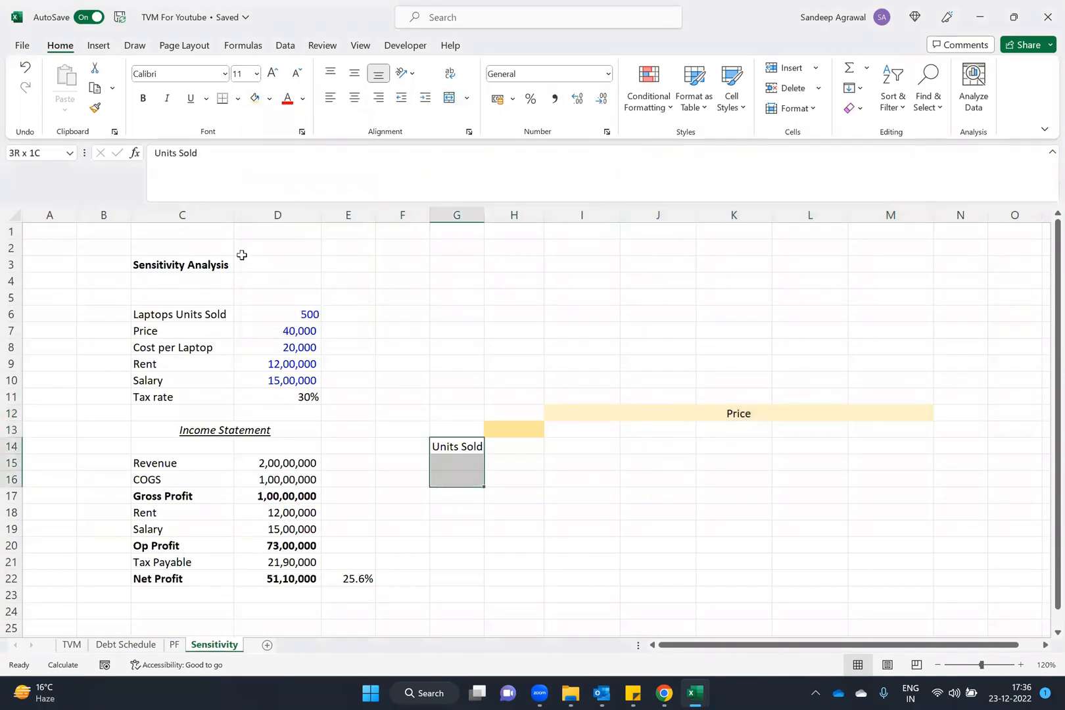
{"action": "left_click", "coordinate": [254, 99]}
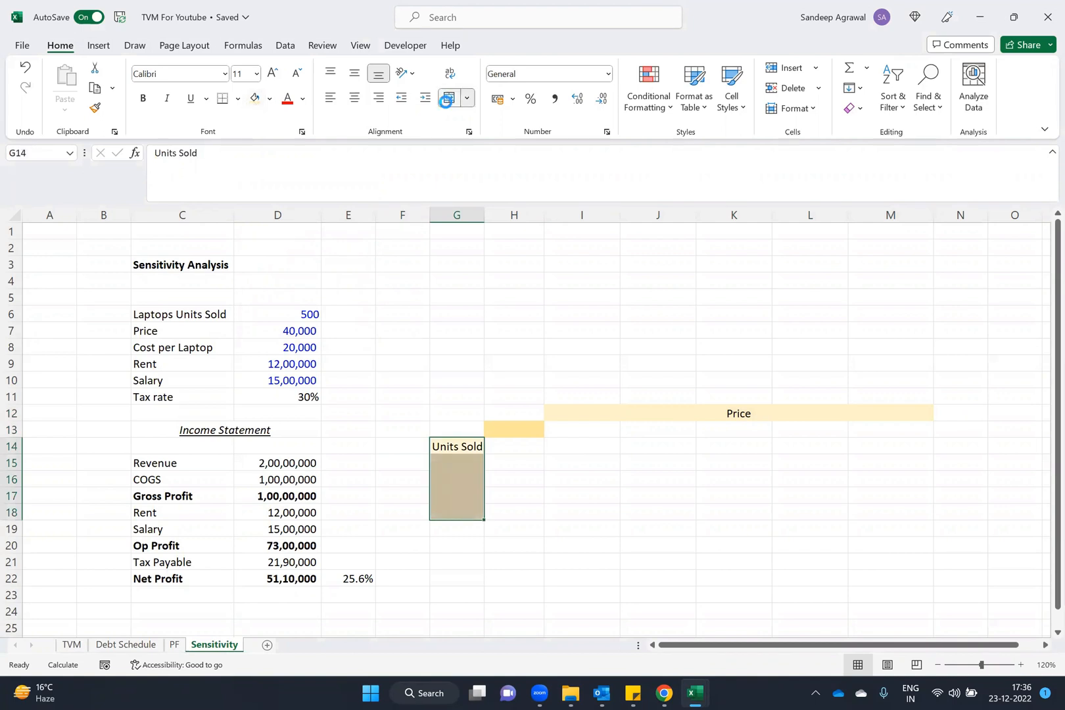
Merge and center the Units Sold heading across G14:G18 and align it to the vertical middle.
{"action": "left_click", "coordinate": [448, 103]}
{"action": "key", "text": "Up"}
{"action": "key", "text": "Down"}
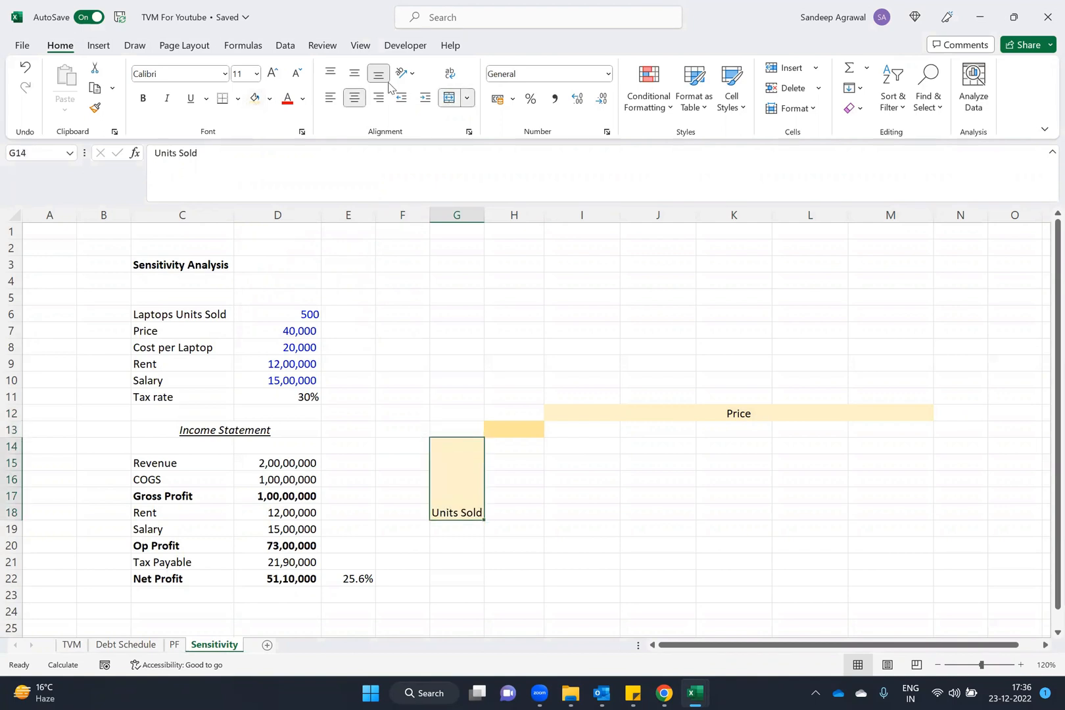
{"action": "left_click", "coordinate": [355, 75]}
Link the table's corner cell H13 to the Net Profit value with the formula =D22.
{"action": "key", "text": "Right"}
{"action": "key", "text": "Up"}
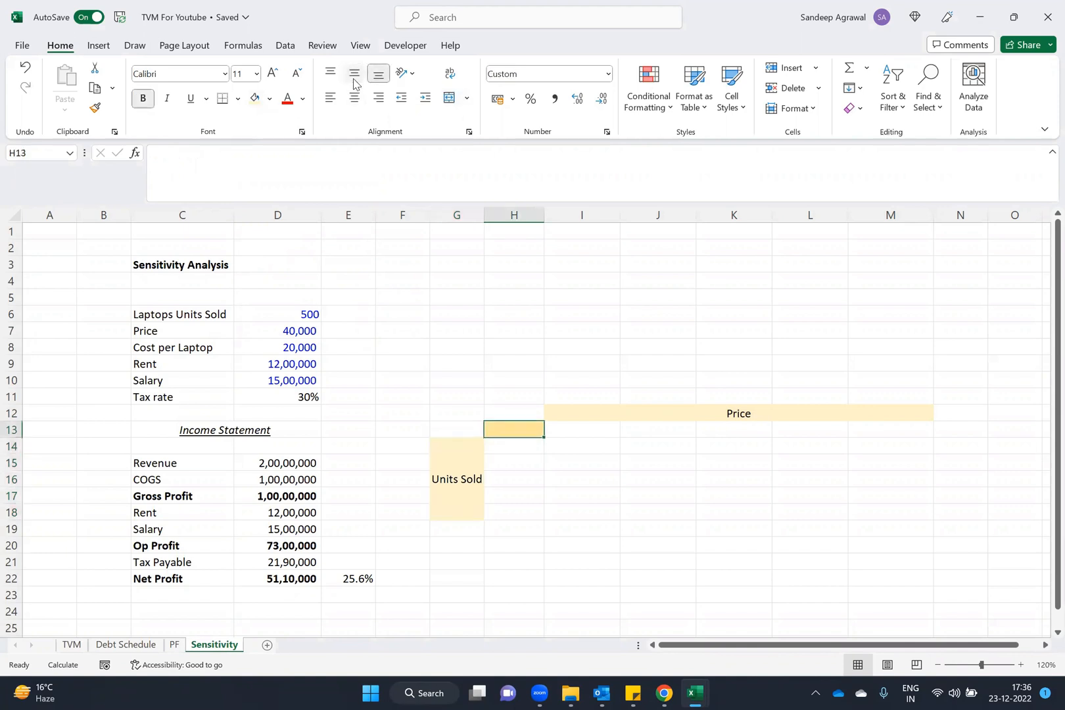
{"action": "type", "text": "="}
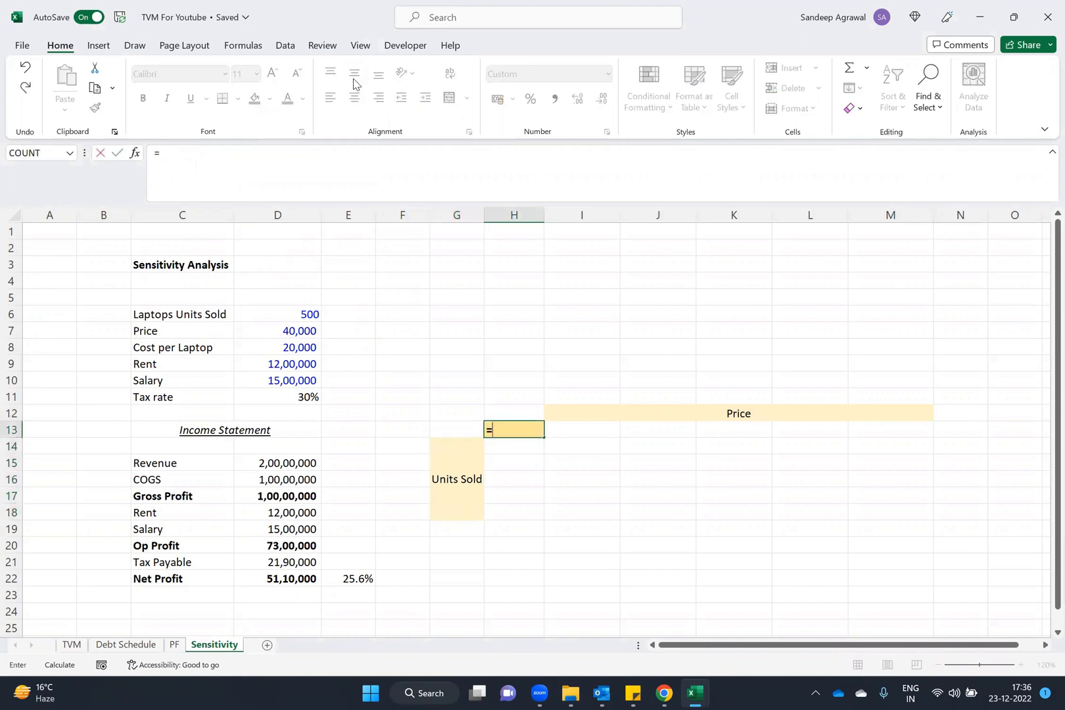
{"action": "key", "text": "Left"}
{"action": "key", "text": "Left"}
{"action": "key", "text": "Down"}
{"action": "key", "text": "Down"}
{"action": "key", "text": "Down"}
{"action": "key", "text": "Left"}
{"action": "key", "text": "Left"}
{"action": "key", "text": "ctrl+Down"}
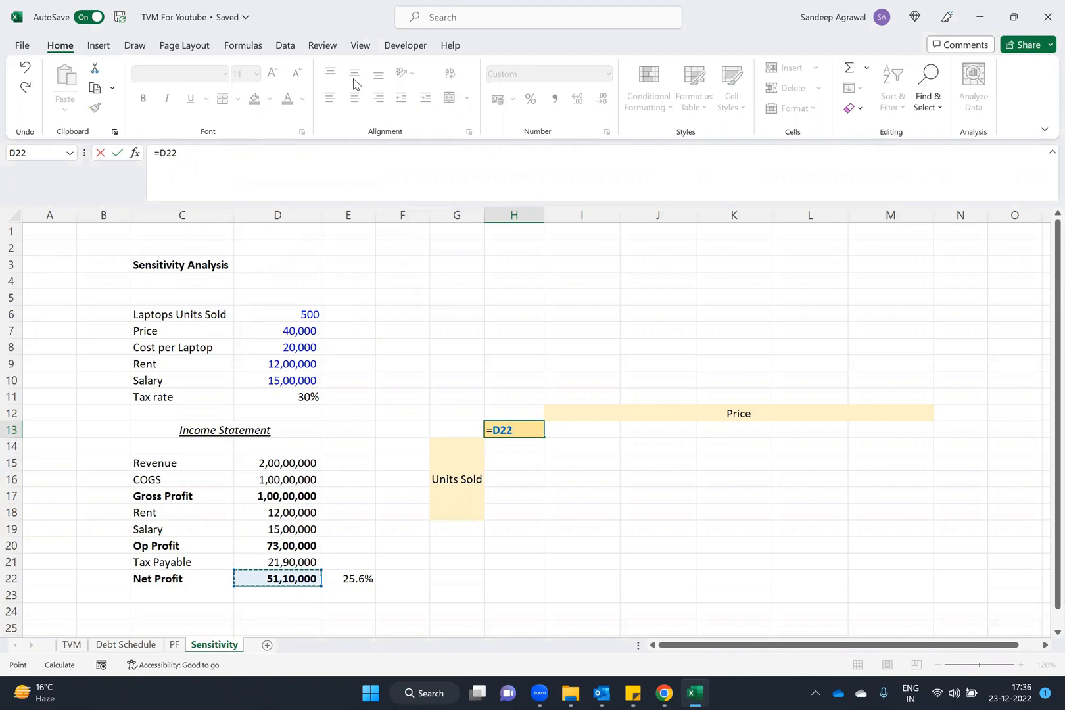
{"action": "key", "text": "Return"}
Copy the Price assumption from D7 into K13 as the middle value of the table's price row.
{"action": "key", "text": "Up"}
{"action": "key", "text": "Right"}
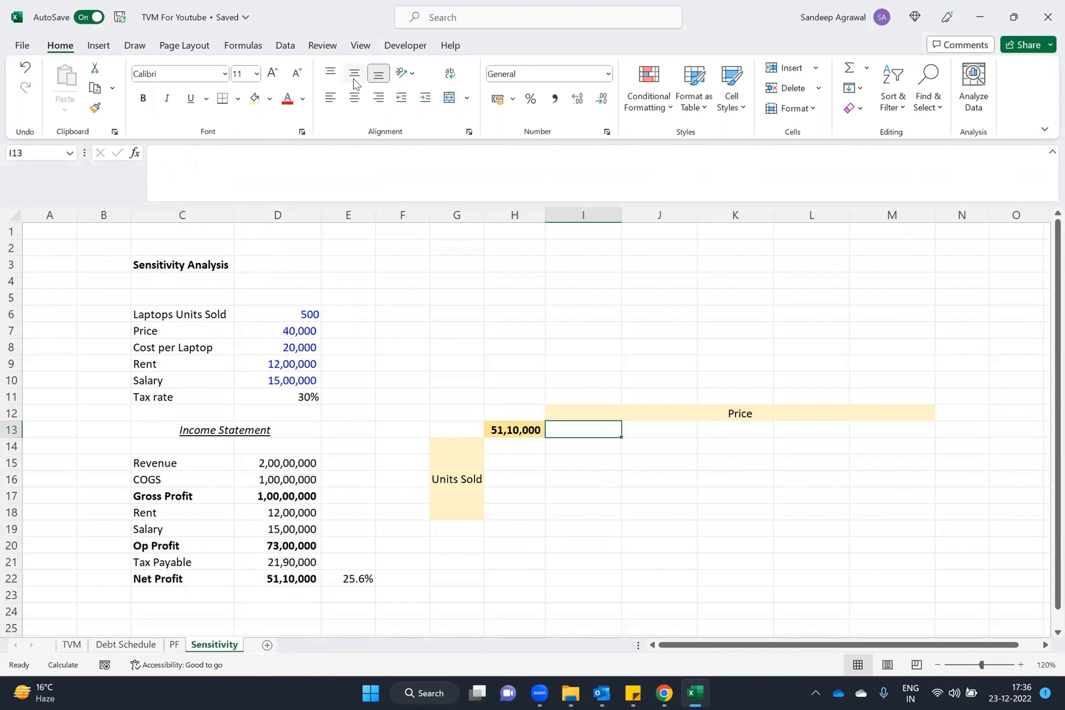
{"action": "key", "text": "shift+Right"}
{"action": "key", "text": "shift+Right"}
{"action": "key", "text": "shift+Right"}
{"action": "key", "text": "shift+Right"}
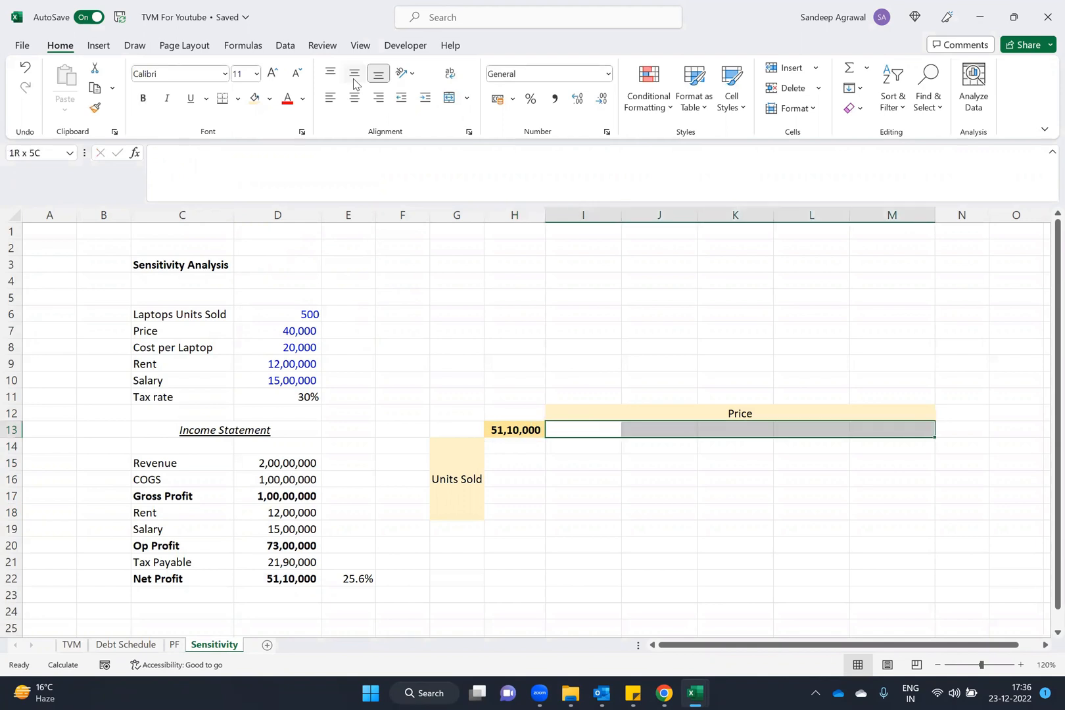
{"action": "key", "text": "Left"}
{"action": "key", "text": "Right"}
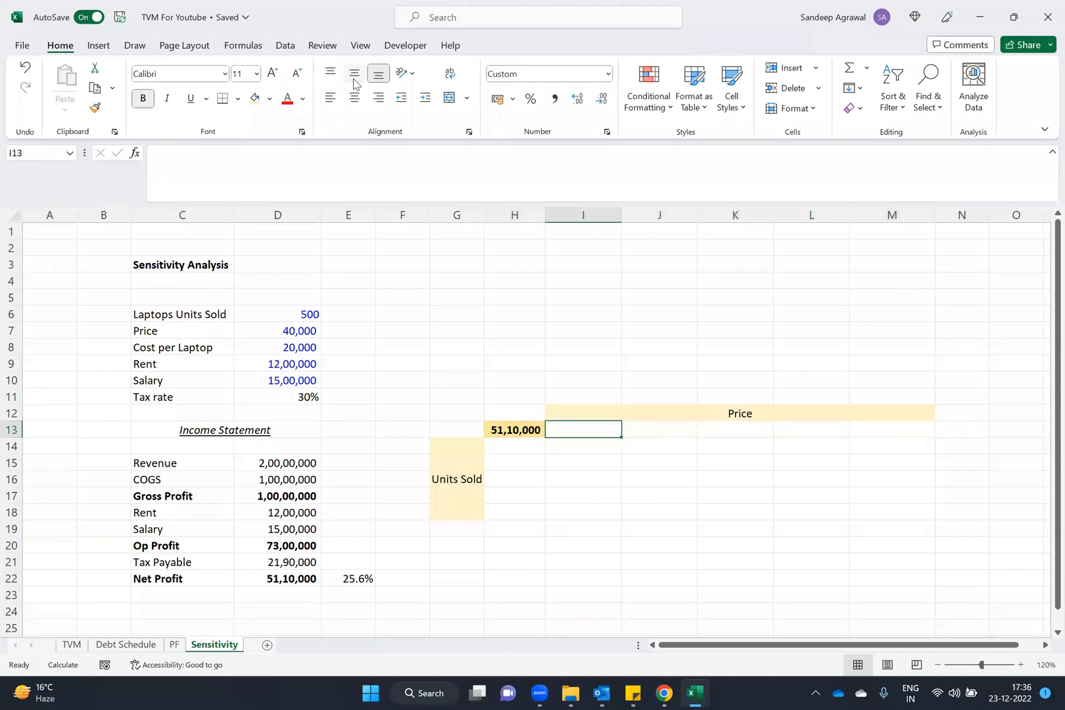
{"action": "key", "text": "Right"}
{"action": "key", "text": "Right"}
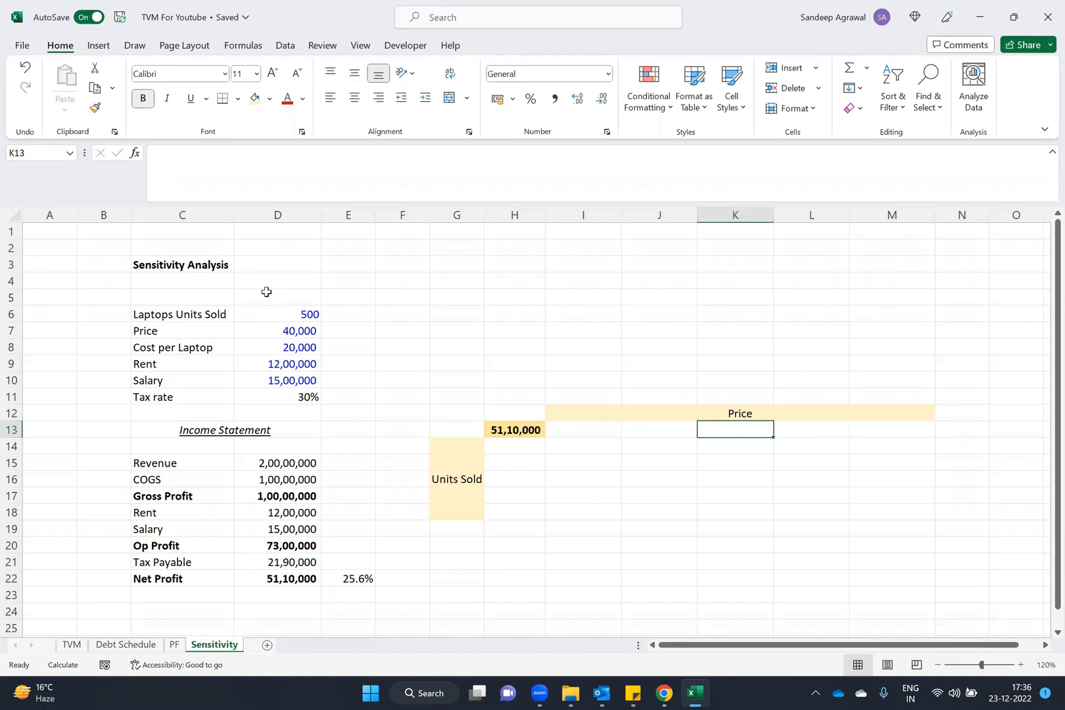
{"action": "left_click", "coordinate": [290, 331]}
{"action": "key", "text": "ctrl+c"}
{"action": "key", "text": "Down"}
{"action": "key", "text": "Right"}
{"action": "key", "text": "Right"}
{"action": "key", "text": "Right"}
{"action": "key", "text": "Down"}
{"action": "key", "text": "Right"}
{"action": "key", "text": "Right"}
{"action": "key", "text": "Down"}
{"action": "key", "text": "Down"}
{"action": "key", "text": "Down"}
{"action": "key", "text": "Down"}
{"action": "key", "text": "Right"}
{"action": "key", "text": "Right"}
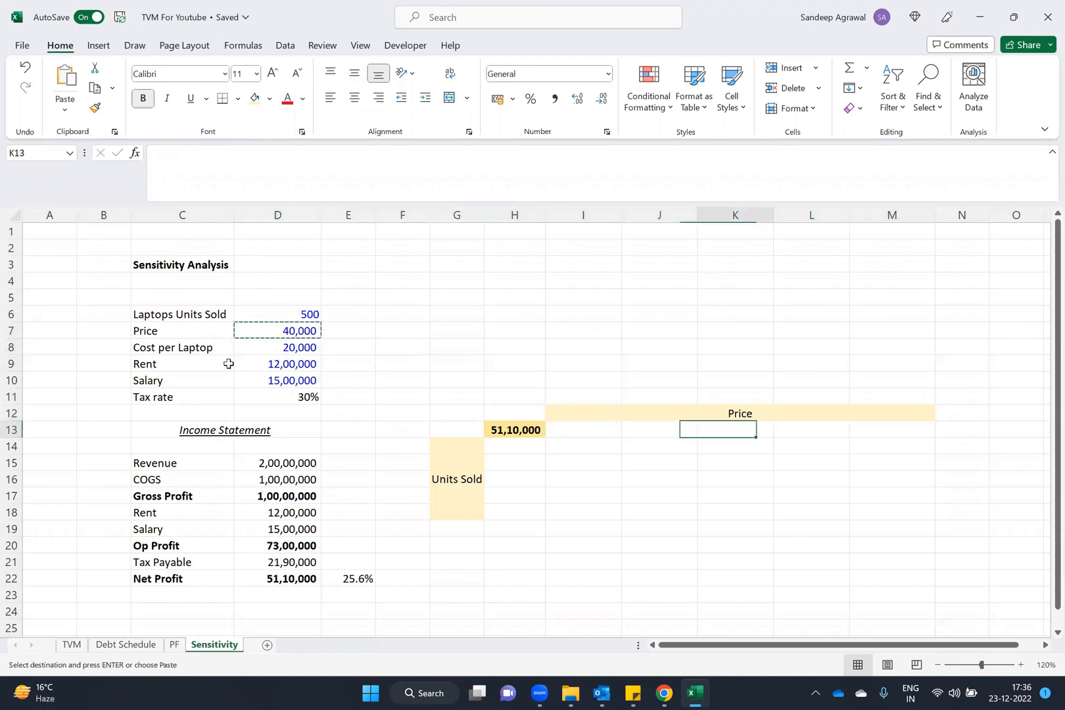
{"action": "key", "text": "ctrl+v"}
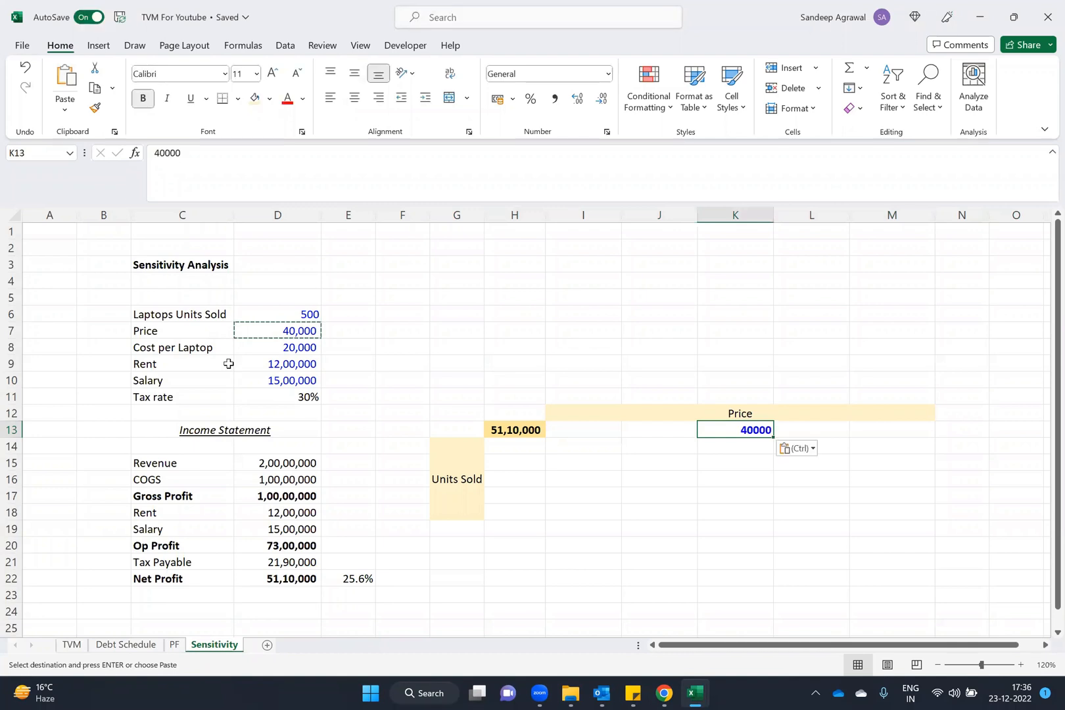
Enter a price of 45000 in L13 and remove the bold formatting from the 40000 in K13.
{"action": "key", "text": "Right"}
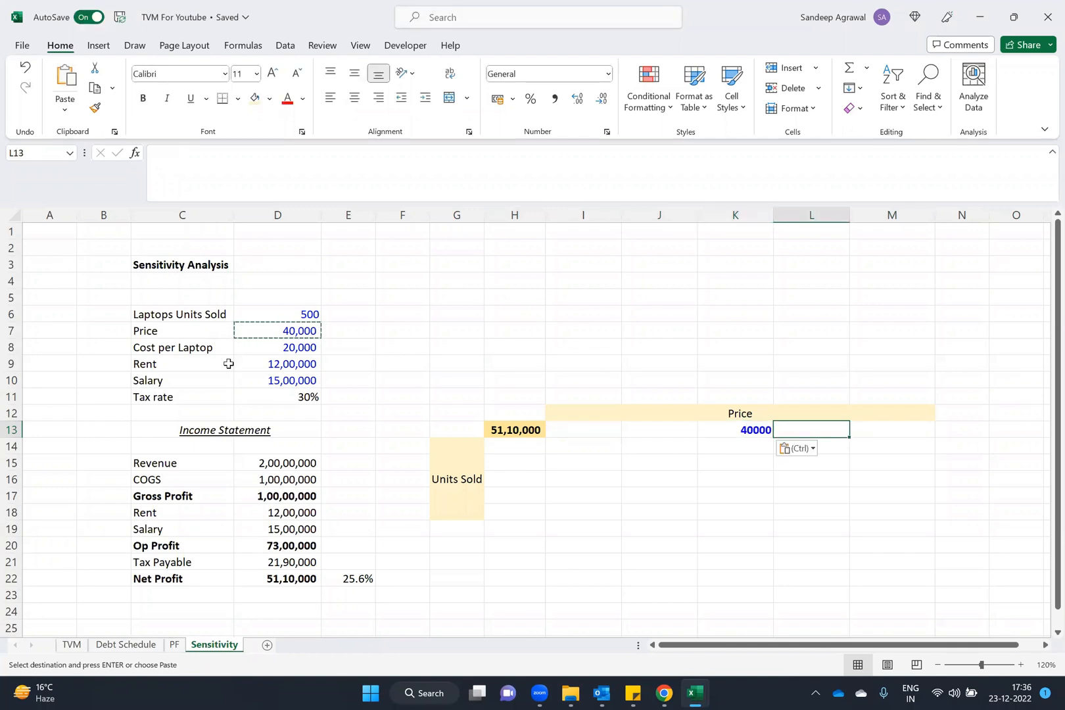
{"action": "key", "text": "Escape"}
{"action": "type", "text": "45000"}
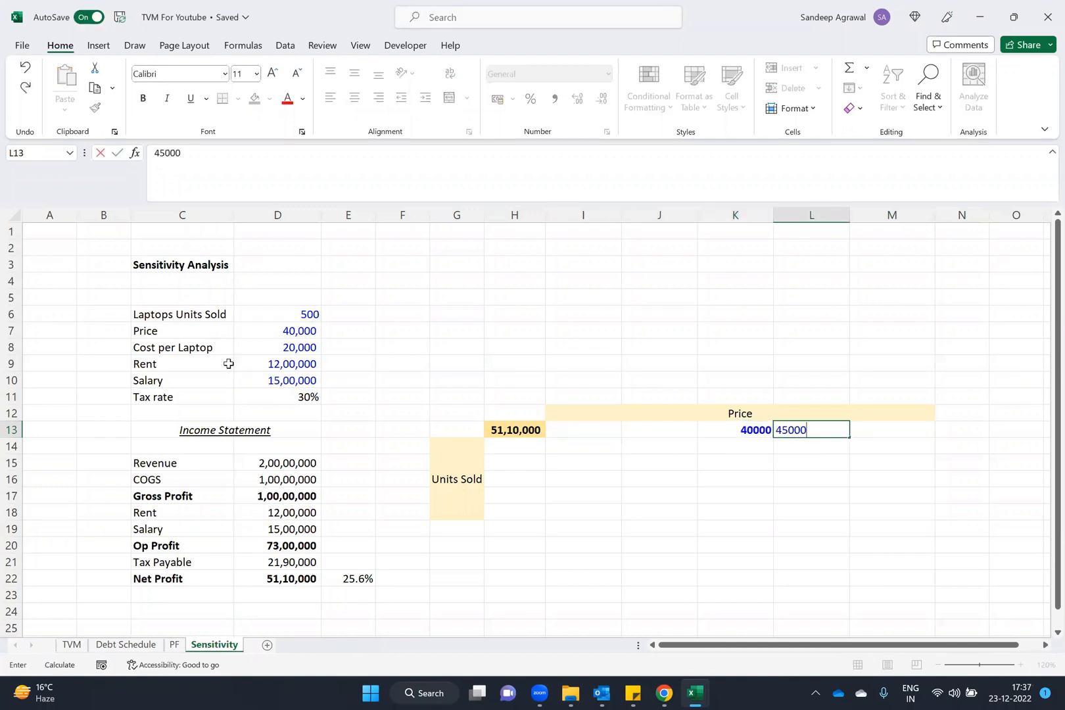
{"action": "key", "text": "Return"}
{"action": "key", "text": "Up"}
{"action": "key", "text": "Left"}
{"action": "key", "text": "Right"}
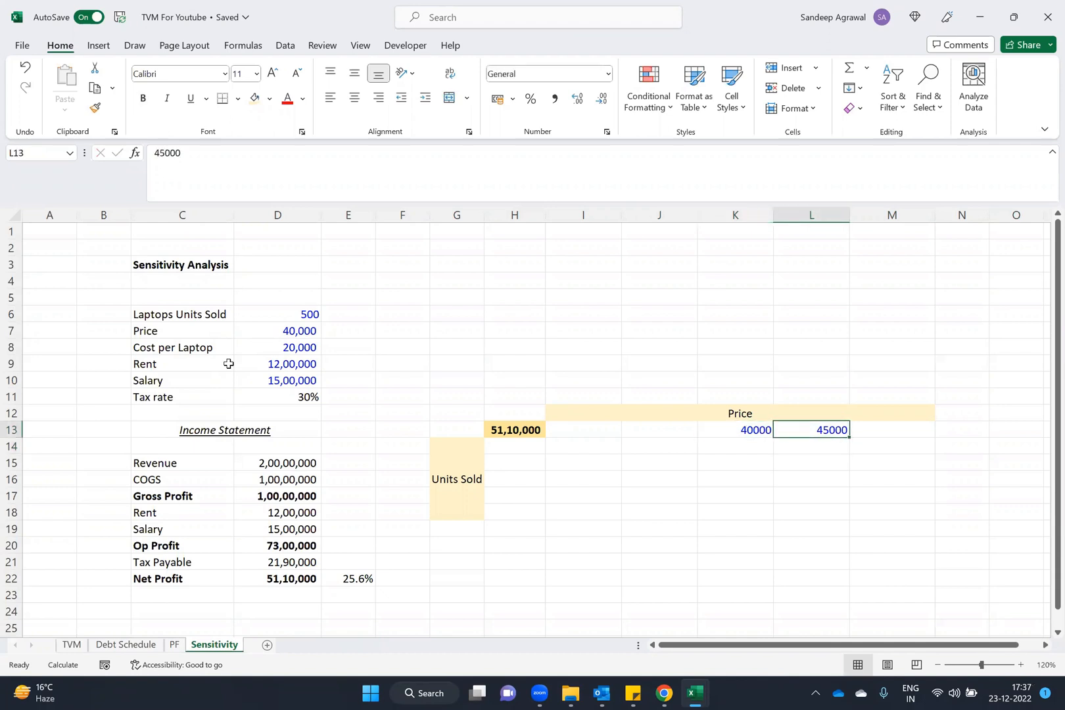
Complete the price row by entering 50000 in M13, 35000 in J13 and 30000 in I13.
{"action": "key", "text": "Right"}
{"action": "type", "text": "50000"}
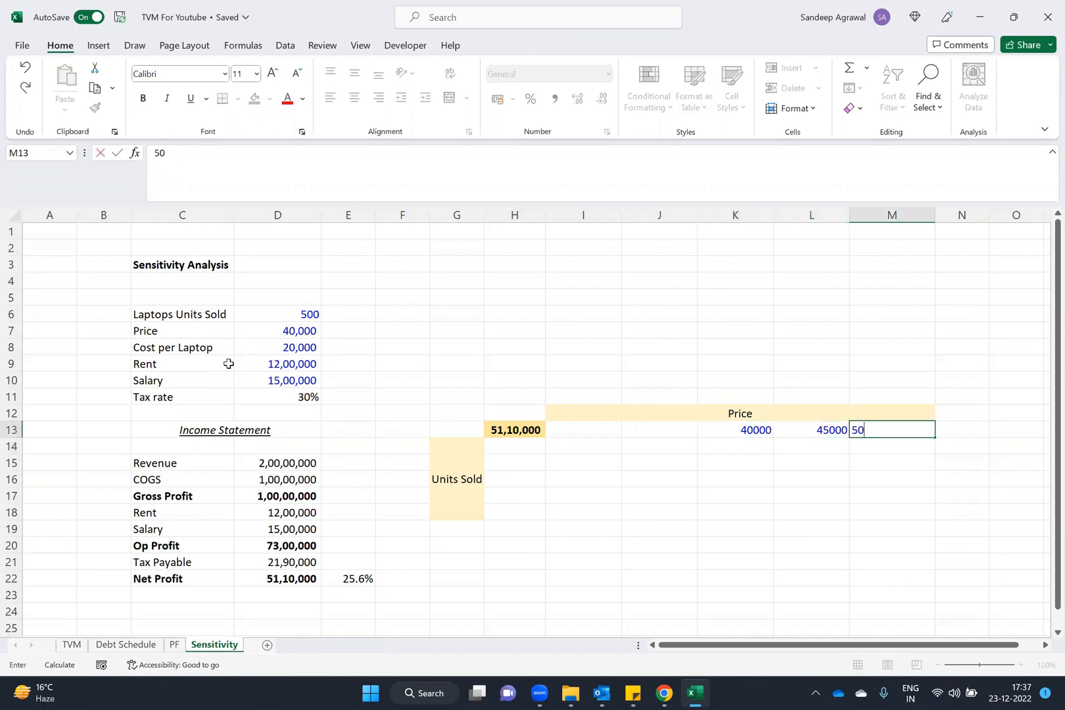
{"action": "key", "text": "Return"}
{"action": "key", "text": "Left"}
{"action": "key", "text": "Up"}
{"action": "key", "text": "Left"}
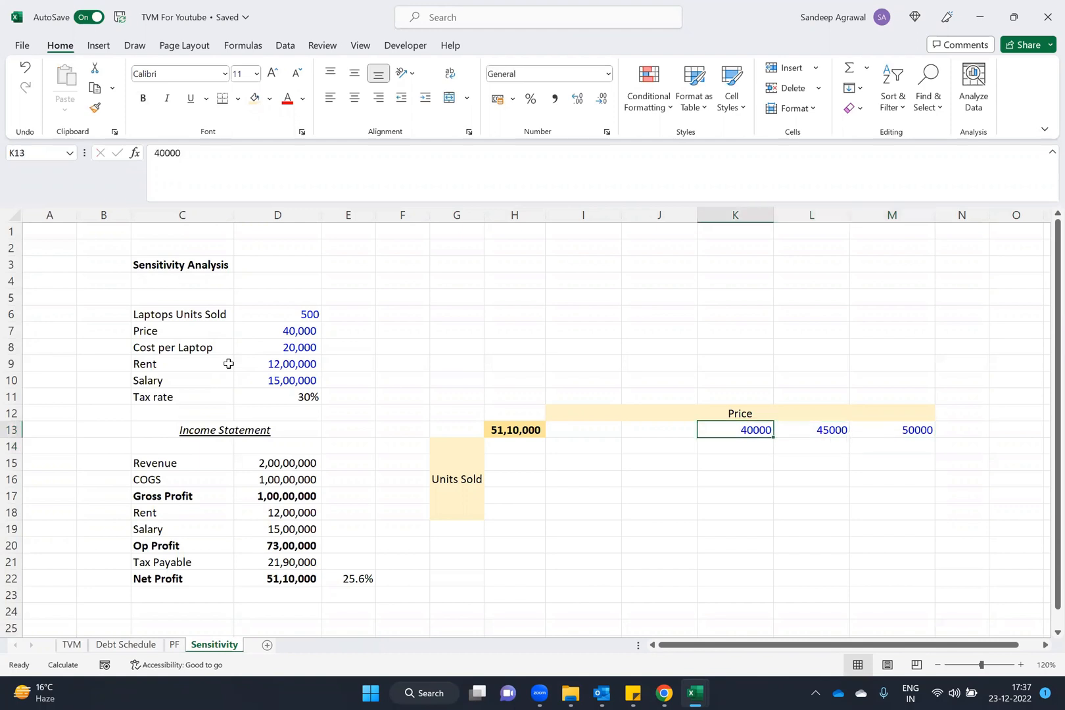
{"action": "key", "text": "Left"}
{"action": "type", "text": "35000"}
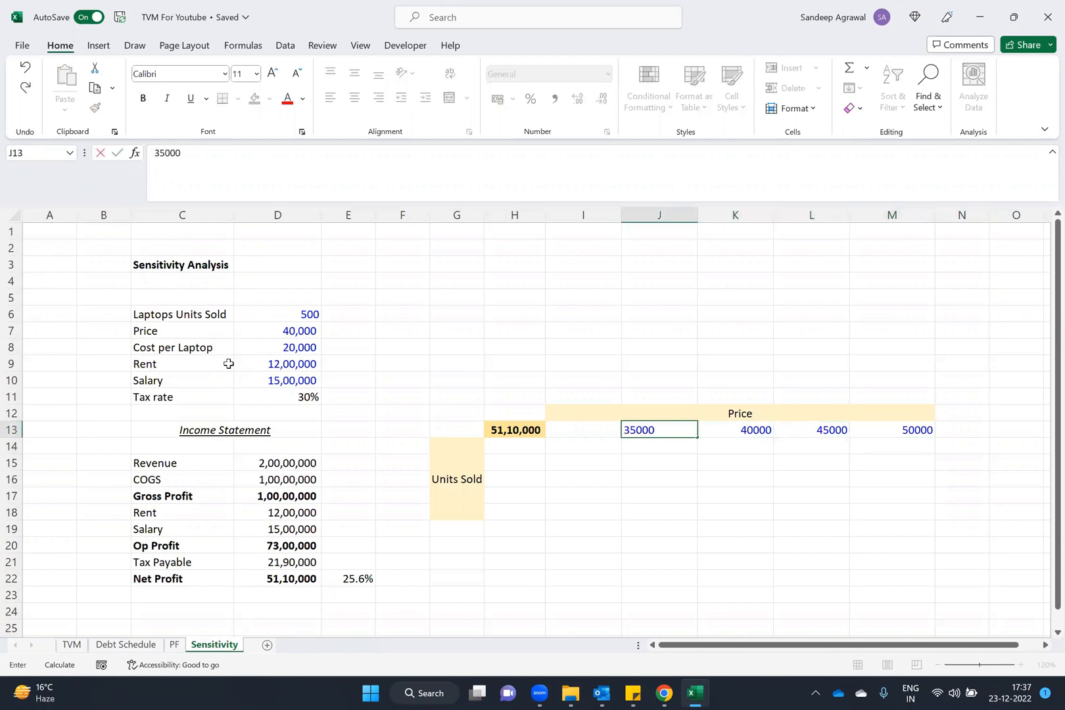
{"action": "key", "text": "Left"}
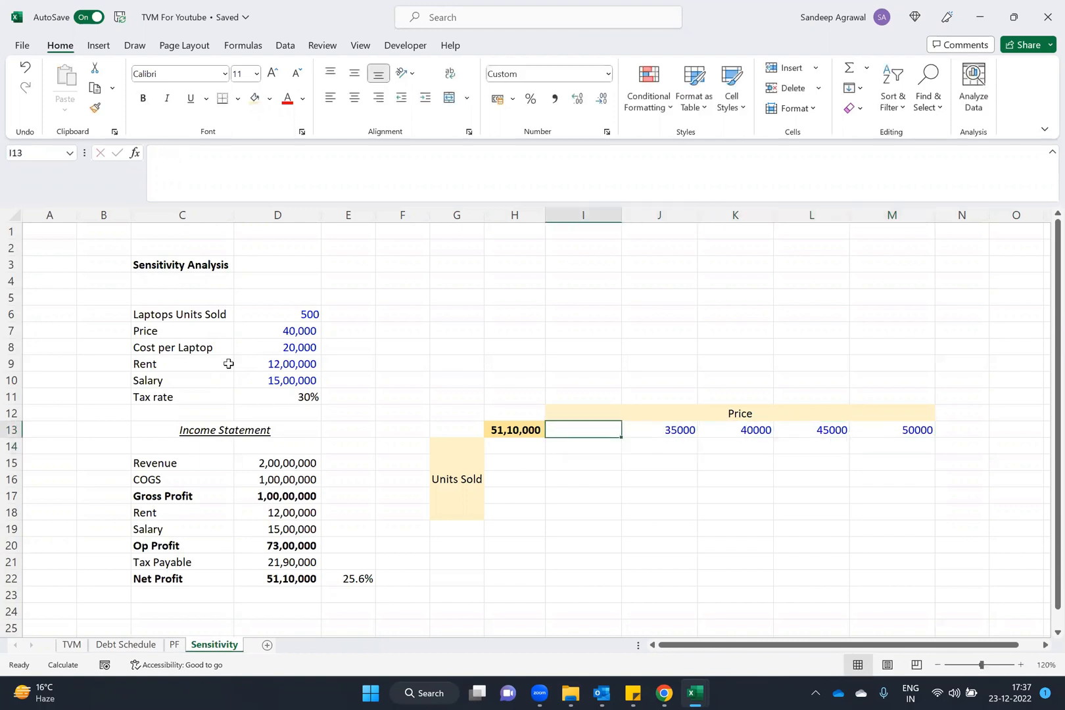
{"action": "type", "text": "30000"}
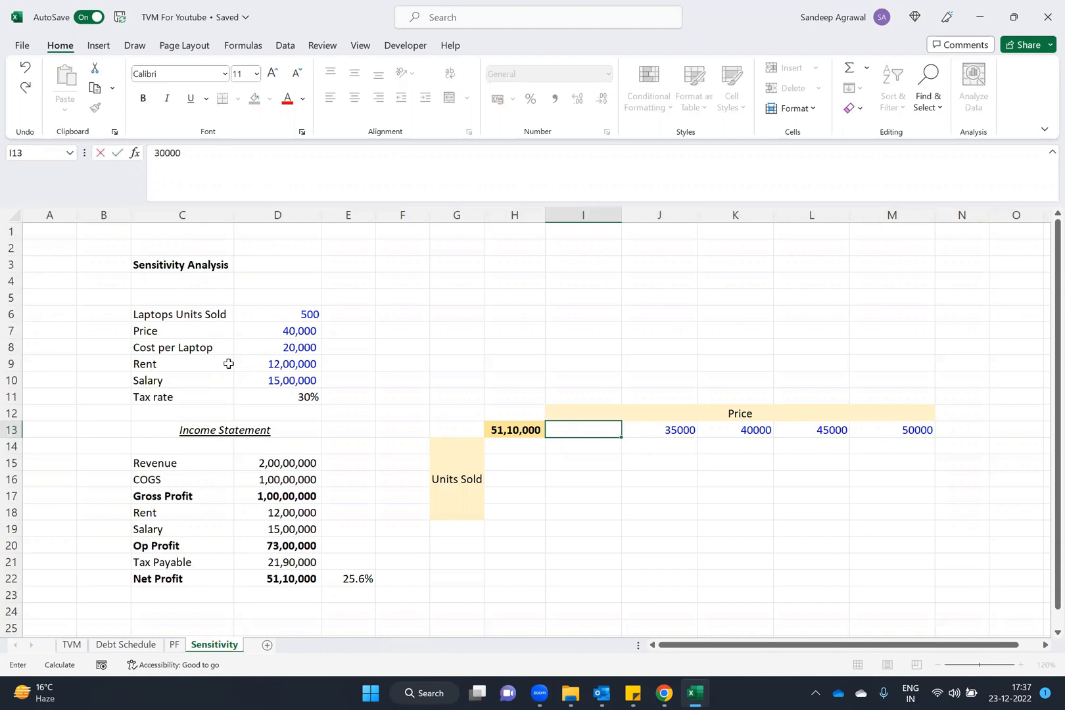
{"action": "key", "text": "Return"}
Enter units sold of 500, 750 and 1000 in H16:H18 beside the Units Sold heading.
{"action": "key", "text": "Left"}
{"action": "key", "text": "Left"}
{"action": "key", "text": "Left"}
{"action": "key", "text": "Left"}
{"action": "key", "text": "Left"}
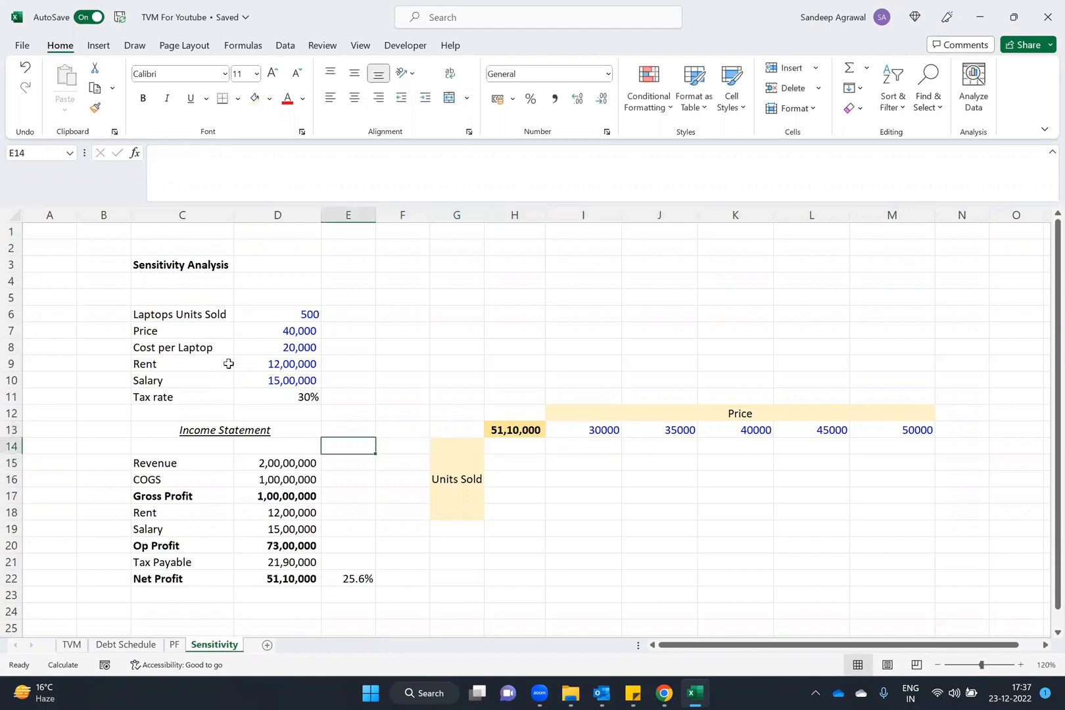
{"action": "key", "text": "Up"}
{"action": "key", "text": "Up"}
{"action": "key", "text": "Up"}
{"action": "key", "text": "Up"}
{"action": "key", "text": "Up"}
{"action": "key", "text": "Up"}
{"action": "key", "text": "Up"}
{"action": "key", "text": "Up"}
{"action": "key", "text": "Up"}
{"action": "key", "text": "Down"}
{"action": "key", "text": "Down"}
{"action": "key", "text": "Right"}
{"action": "key", "text": "Right"}
{"action": "key", "text": "Right"}
{"action": "key", "text": "Down"}
{"action": "key", "text": "Down"}
{"action": "key", "text": "Down"}
{"action": "key", "text": "Down"}
{"action": "key", "text": "Down"}
{"action": "key", "text": "Down"}
{"action": "key", "text": "Down"}
{"action": "key", "text": "Down"}
{"action": "key", "text": "Down"}
{"action": "key", "text": "Down"}
{"action": "key", "text": "Down"}
{"action": "key", "text": "Down"}
{"action": "key", "text": "Down"}
{"action": "key", "text": "Down"}
{"action": "key", "text": "Right"}
{"action": "key", "text": "Up"}
{"action": "key", "text": "Up"}
{"action": "key", "text": "Up"}
{"action": "key", "text": "Up"}
{"action": "key", "text": "Up"}
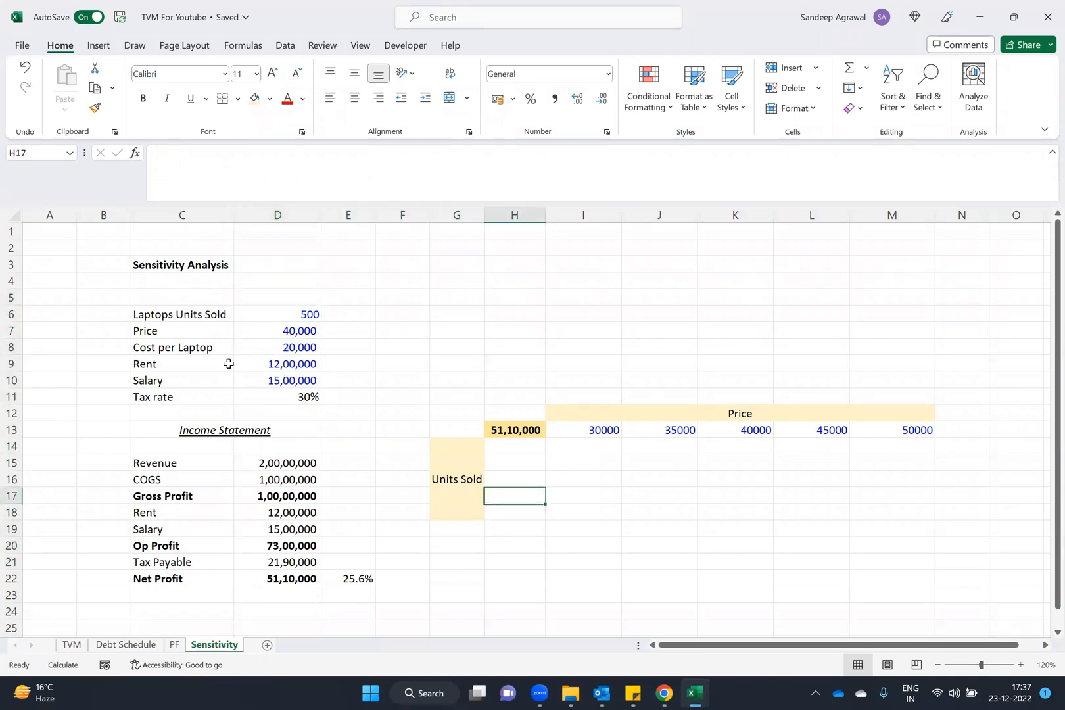
{"action": "type", "text": "500"}
{"action": "key", "text": "Return"}
{"action": "type", "text": "750"}
{"action": "key", "text": "Return"}
{"action": "type", "text": "1000"}
{"action": "key", "text": "ctrl+Return"}
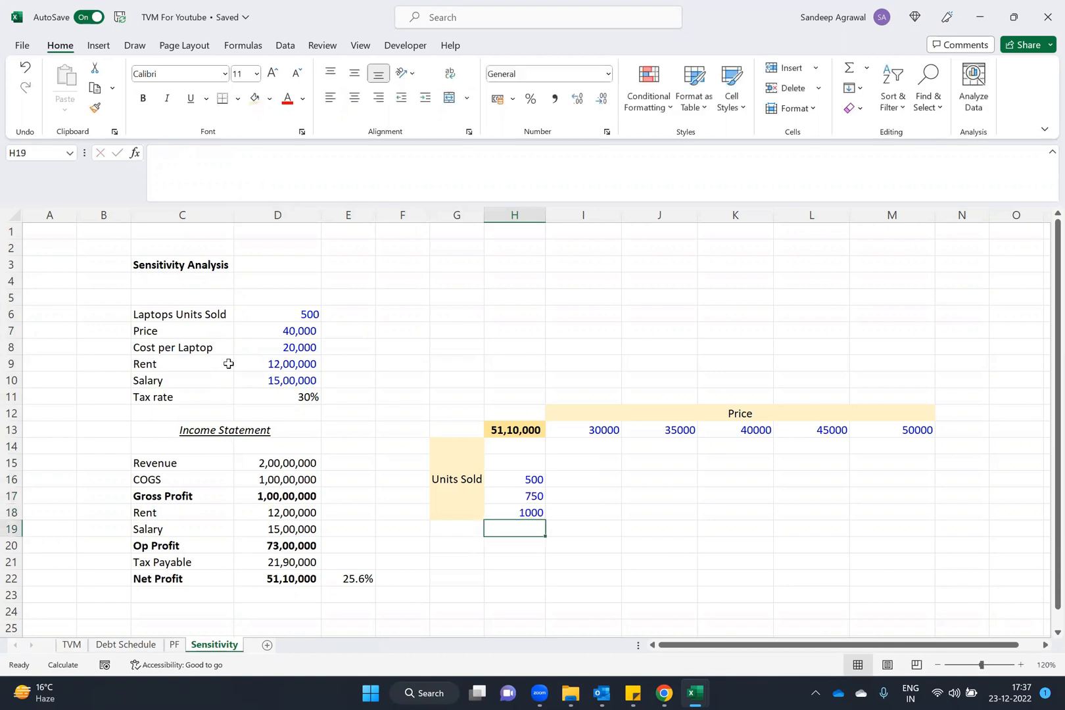
Enter units sold of 400 in H15 and 300 in H14 above the 500 entry.
{"action": "key", "text": "Up"}
{"action": "key", "text": "Up"}
{"action": "key", "text": "Up"}
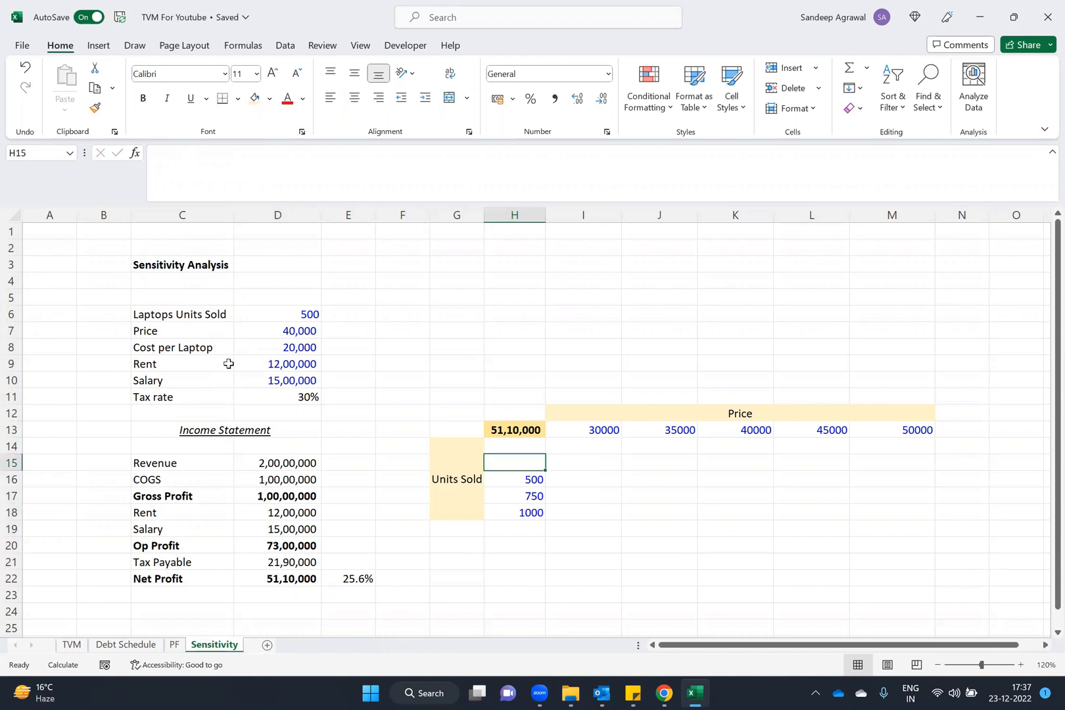
{"action": "type", "text": "250"}
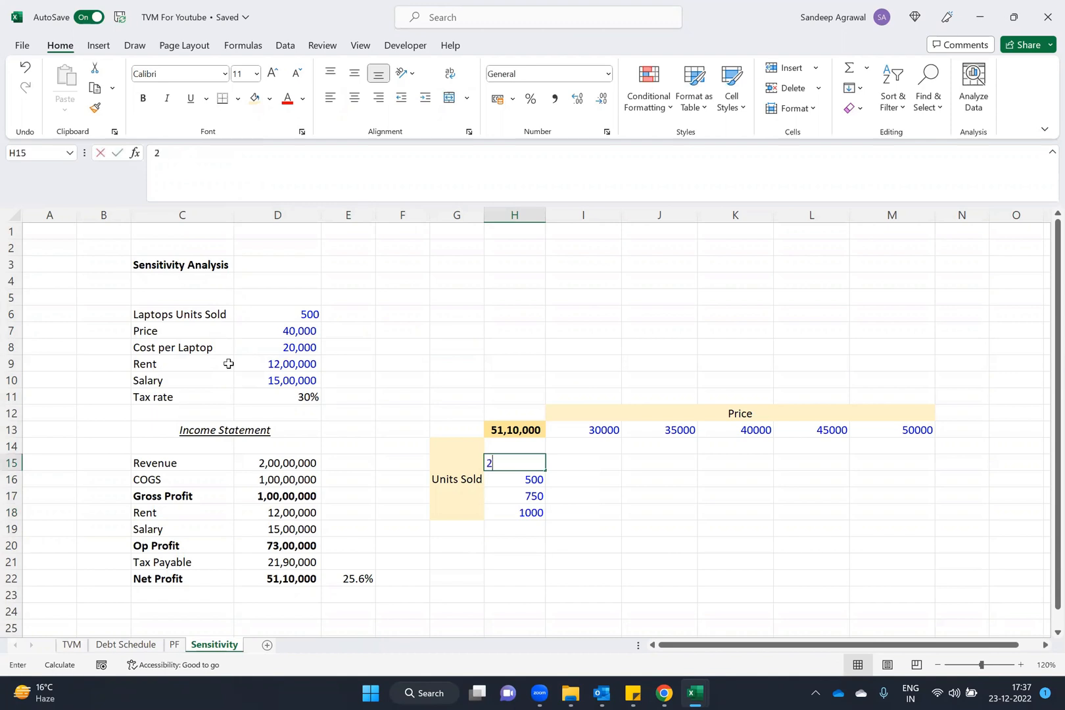
{"action": "key", "text": "BackSpace"}
{"action": "key", "text": "BackSpace"}
{"action": "key", "text": "BackSpace"}
{"action": "type", "text": "4000"}
{"action": "key", "text": "BackSpace"}
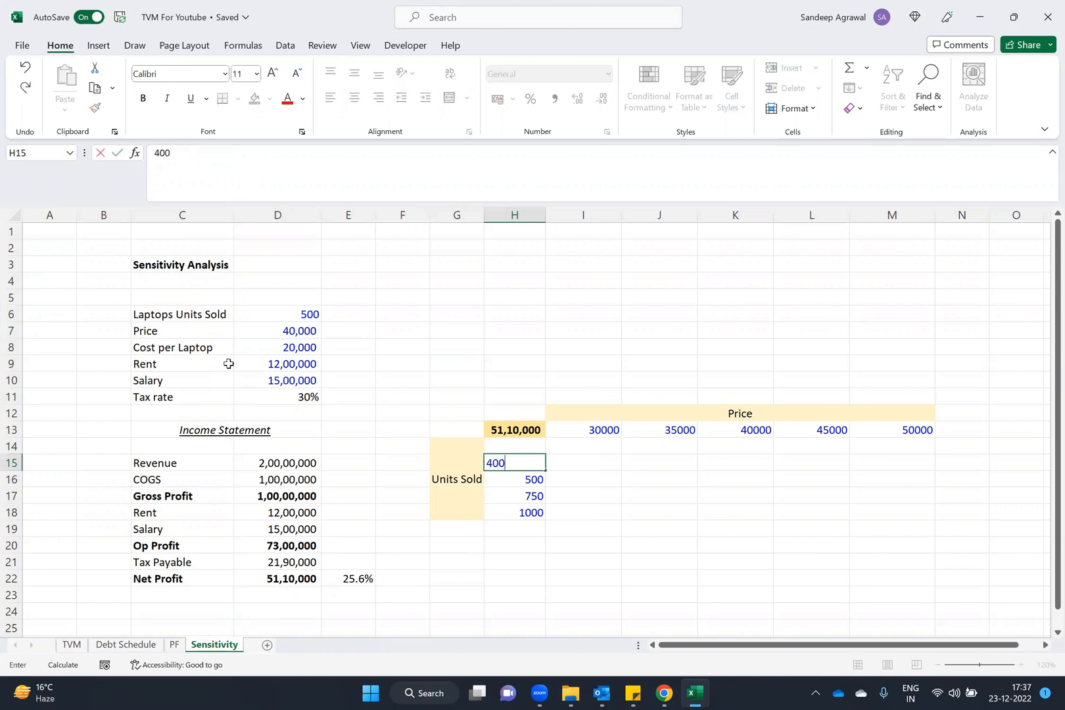
{"action": "key", "text": "Return"}
{"action": "key", "text": "Up"}
{"action": "key", "text": "Up"}
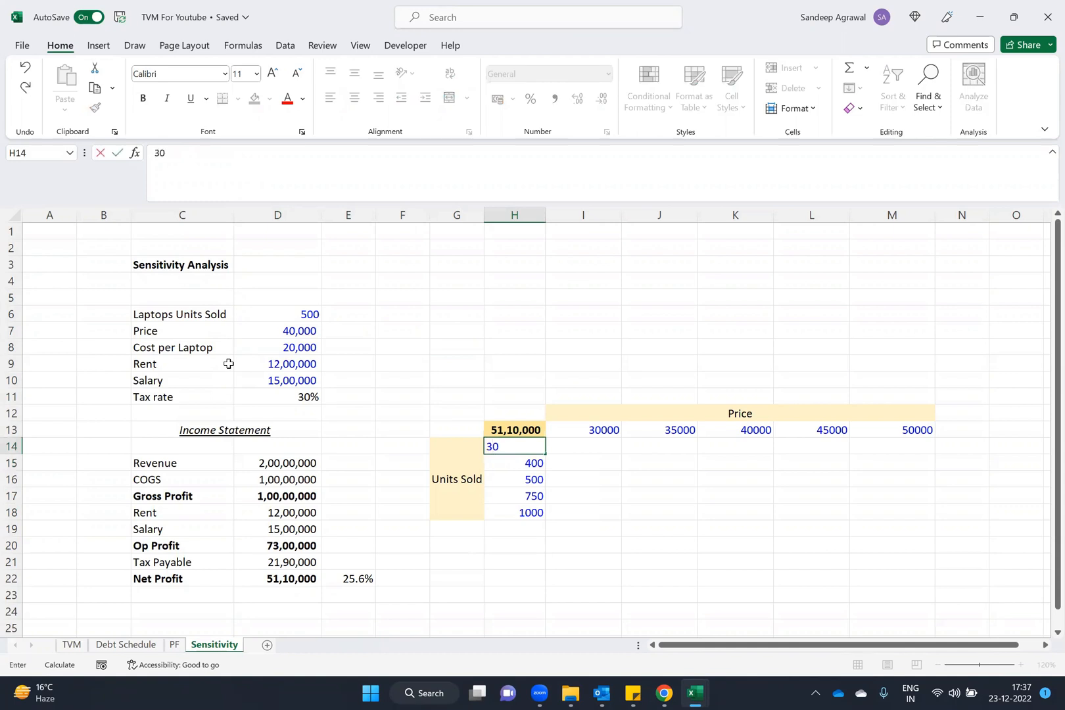
{"action": "key", "text": "Return"}
Change the last two units sold values to 600 in H17 and 700 in H18.
{"action": "key", "text": "Down"}
{"action": "key", "text": "Down"}
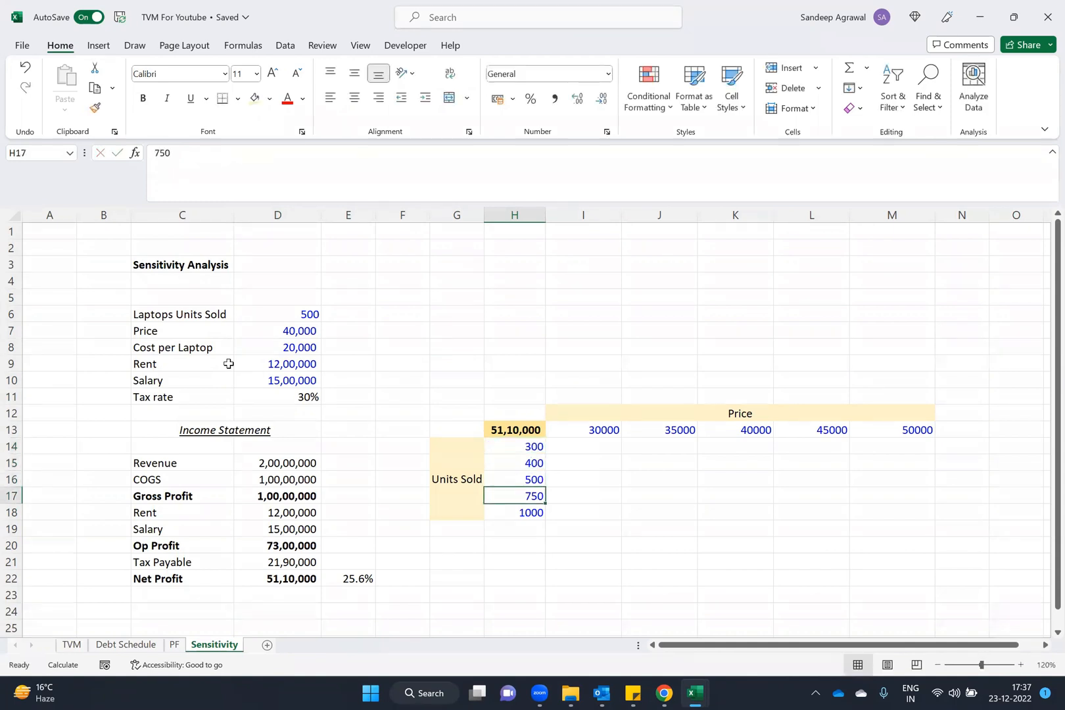
{"action": "type", "text": "600"}
{"action": "key", "text": "Return"}
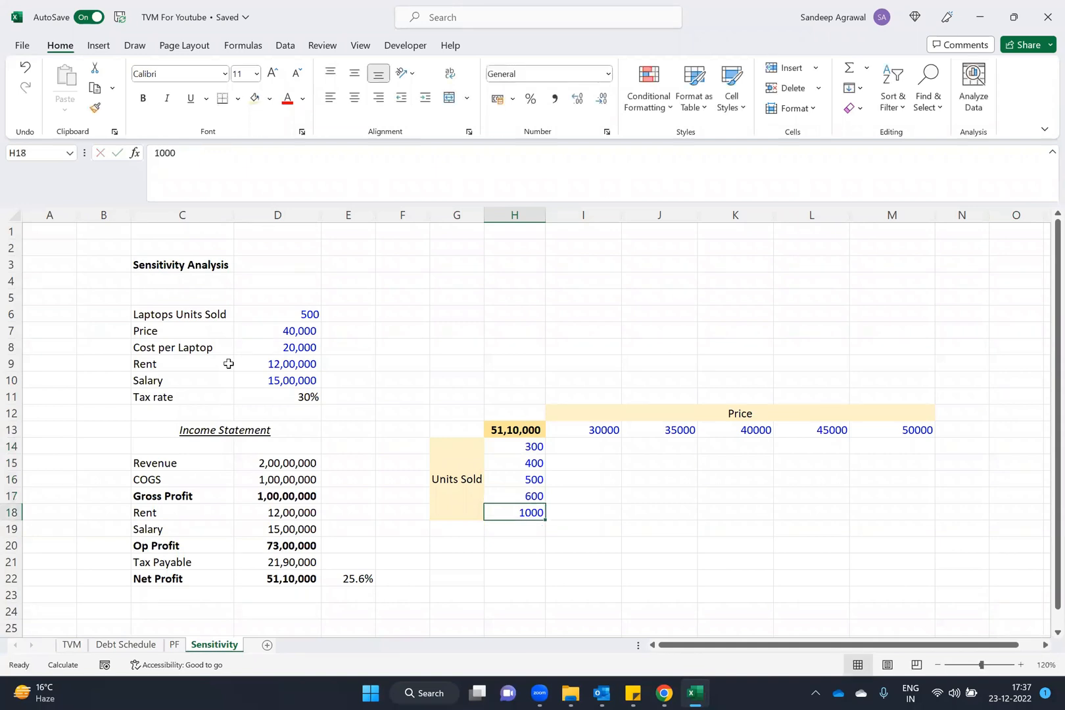
{"action": "type", "text": "7000"}
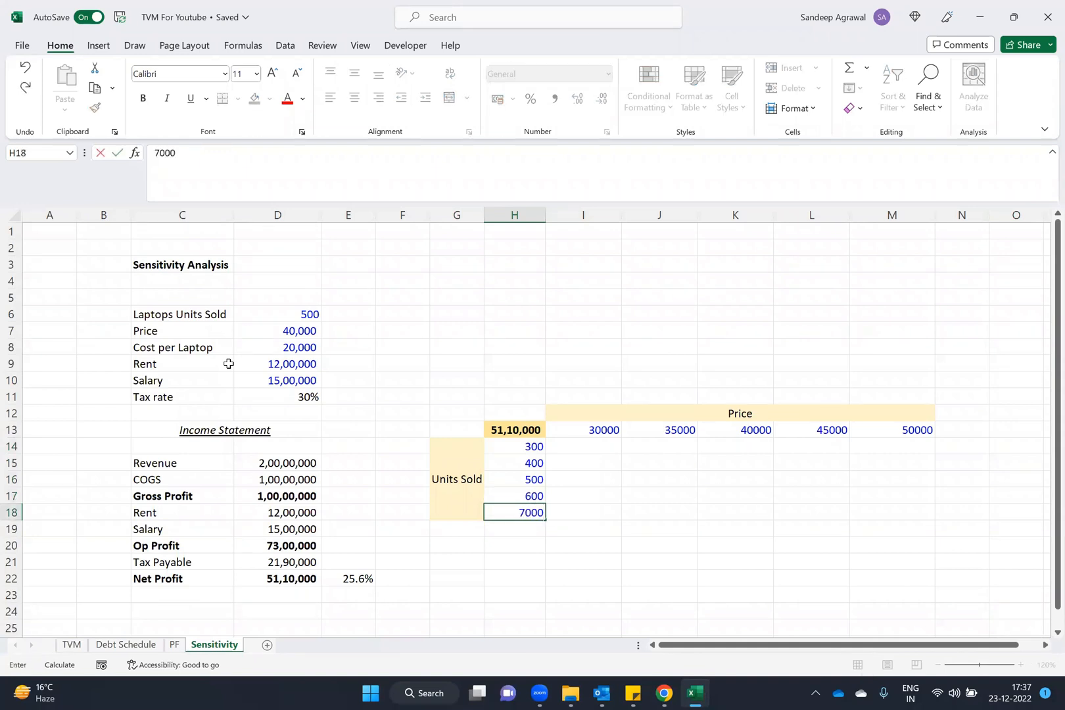
{"action": "key", "text": "Return"}
Review the table's price and units sold values and check the Net Profit link formula in H13.
{"action": "key", "text": "Up"}
{"action": "key", "text": "ctrl+Up"}
{"action": "key", "text": "Down"}
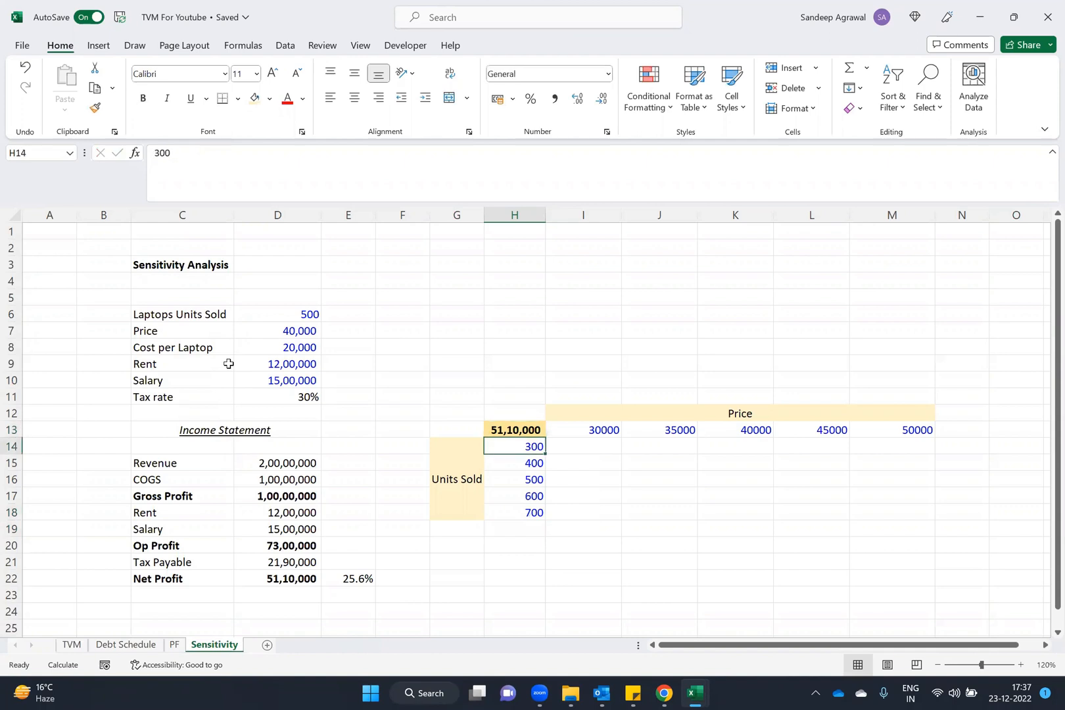
{"action": "key", "text": "Up"}
{"action": "key", "text": "Right"}
{"action": "key", "text": "ctrl+Right"}
{"action": "key", "text": "Left"}
{"action": "key", "text": "Left"}
{"action": "key", "text": "Left"}
{"action": "key", "text": "Left"}
{"action": "key", "text": "Left"}
{"action": "key", "text": "Left"}
{"action": "key", "text": "Right"}
{"action": "type", "text": "=D22"}
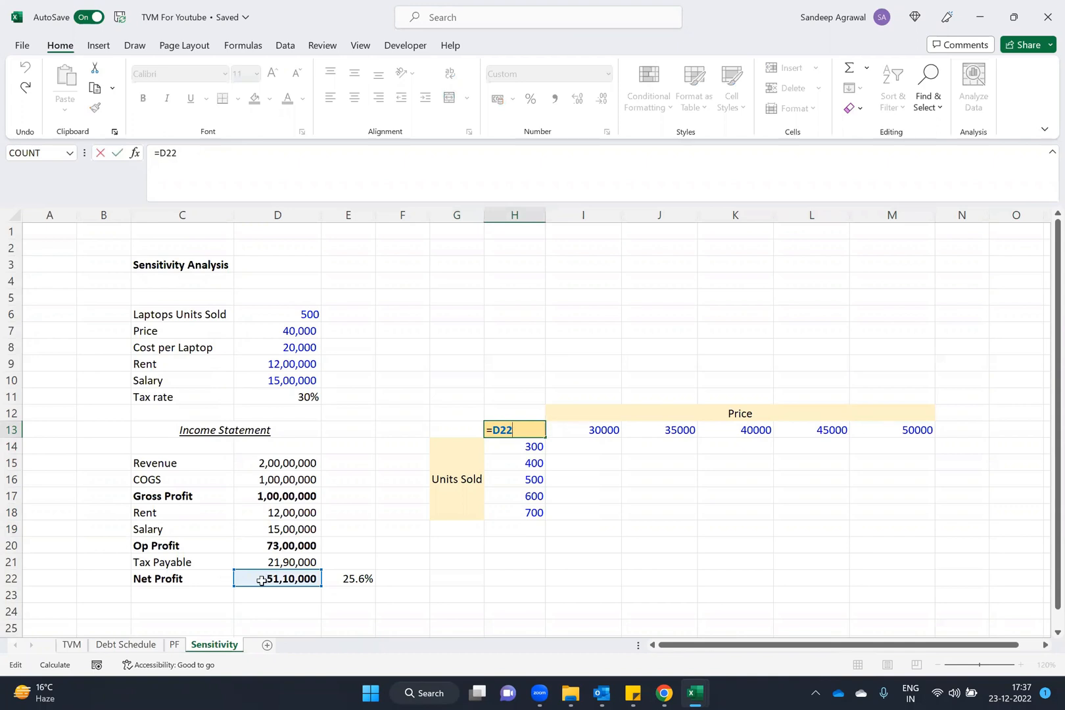
{"action": "key", "text": "ctrl+Return"}
Examine the income statement formulas in column D from Revenue down to Net Profit.
{"action": "left_click", "coordinate": [279, 462]}
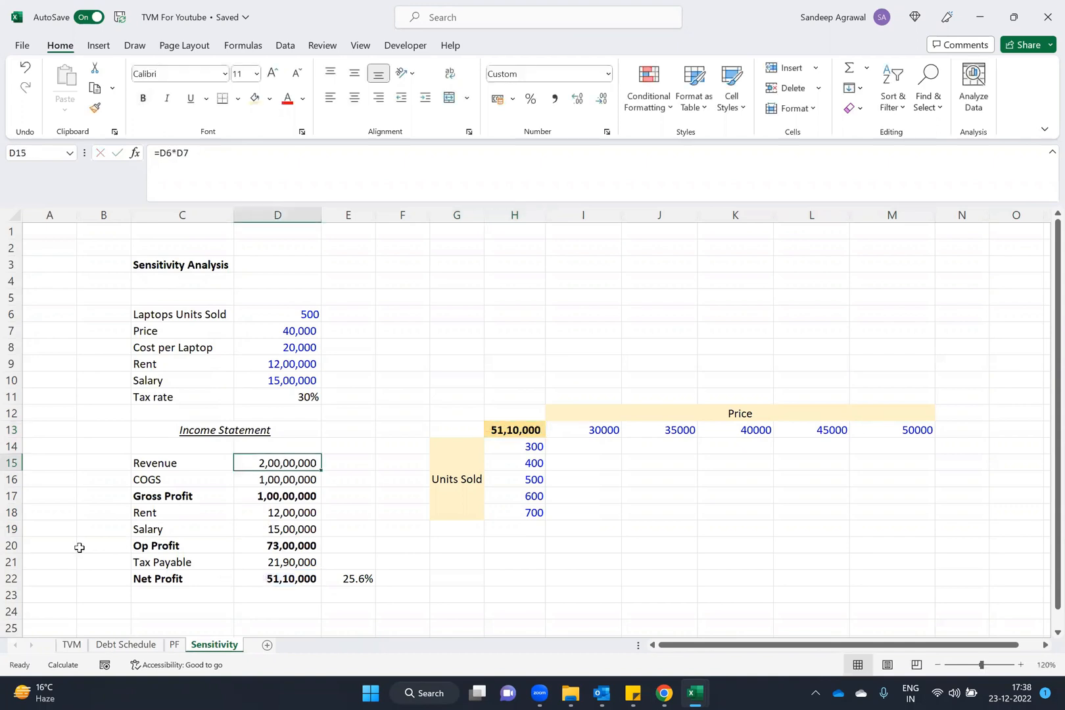
{"action": "key", "text": "F2"}
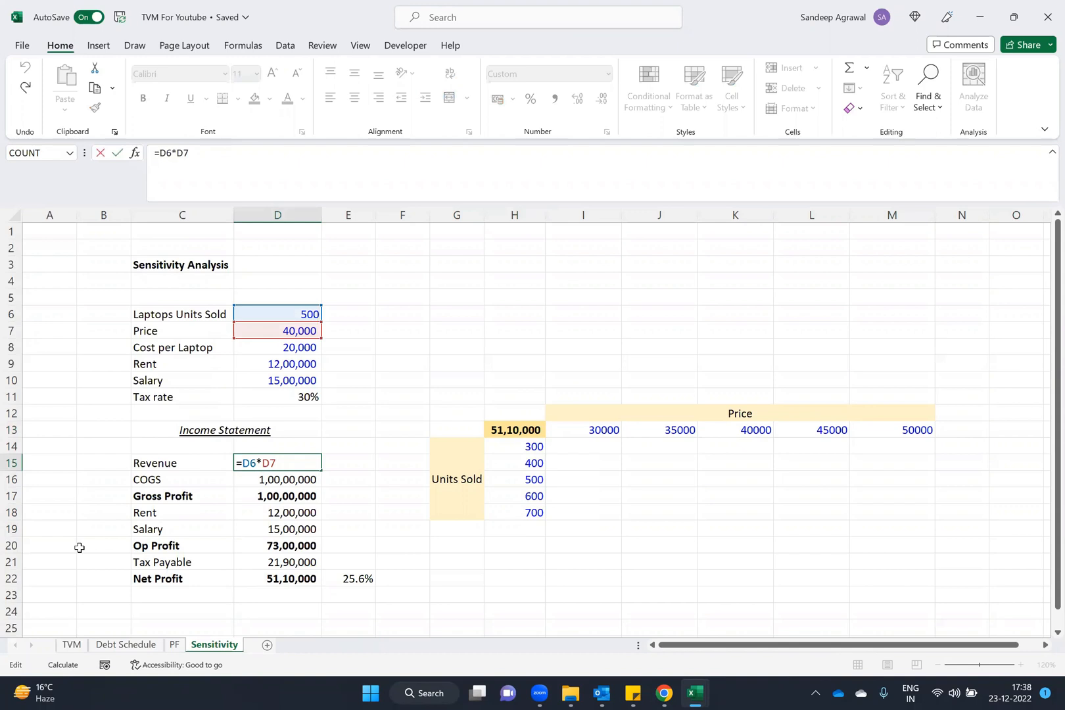
{"action": "key", "text": "Return"}
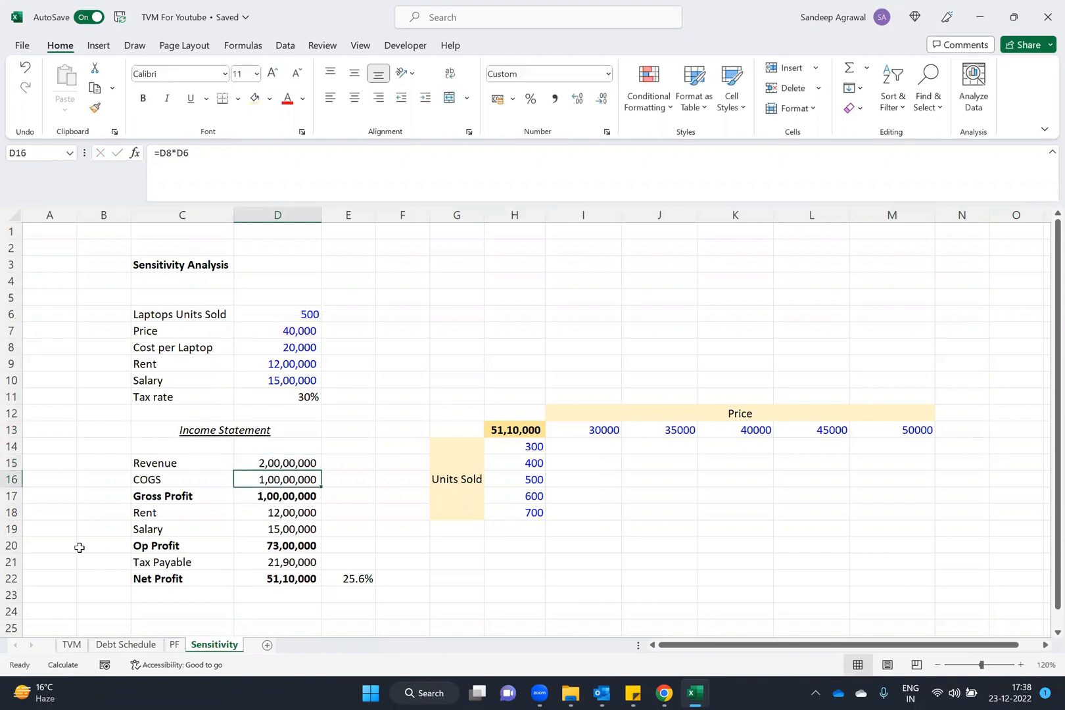
{"action": "key", "text": "F2"}
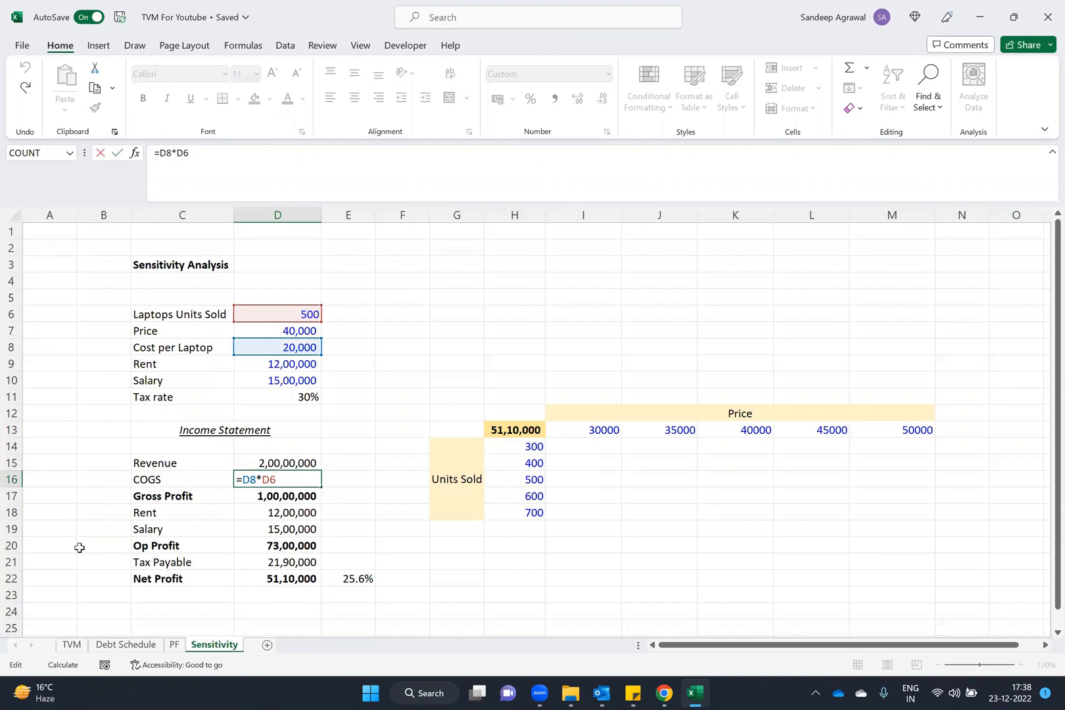
{"action": "key", "text": "Return"}
{"action": "key", "text": "F2"}
{"action": "key", "text": "Return"}
{"action": "key", "text": "F2"}
{"action": "key", "text": "Return"}
{"action": "key", "text": "F2"}
{"action": "key", "text": "Return"}
{"action": "key", "text": "F2"}
{"action": "key", "text": "Return"}
{"action": "key", "text": "F2"}
{"action": "key", "text": "Return"}
{"action": "key", "text": "F2"}
{"action": "key", "text": "Tab"}
{"action": "key", "text": "Tab"}
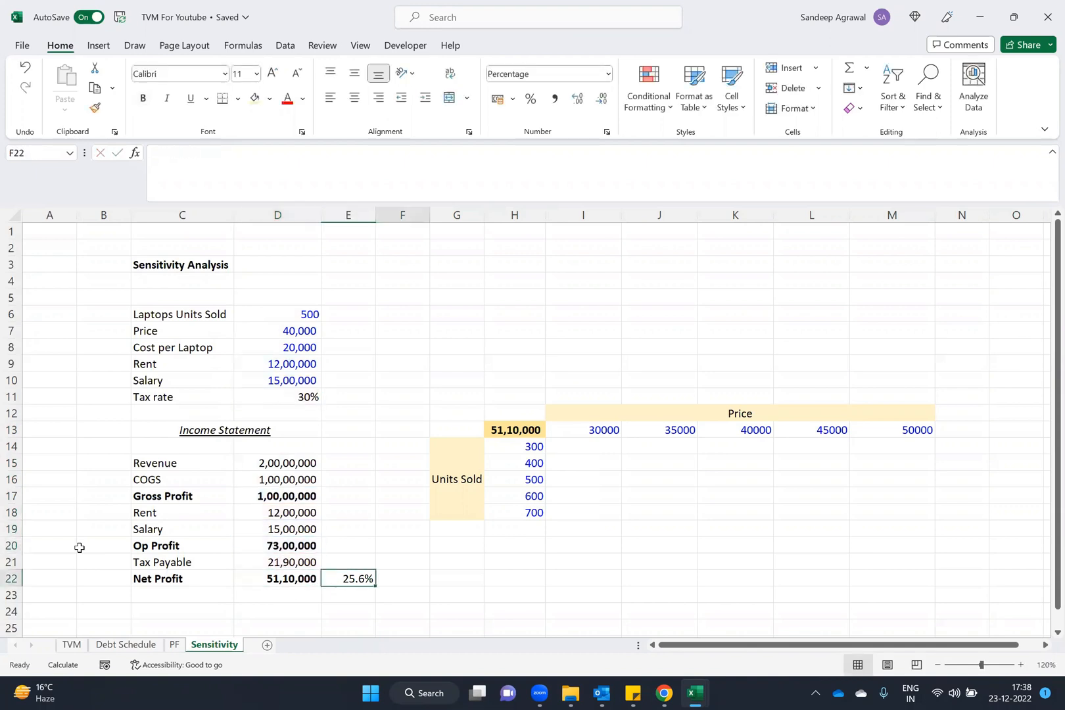
Start a what-if Data Table on H13:M18, using the Price cell D7 as the row input cell.
{"action": "key", "text": "Right"}
{"action": "key", "text": "Right"}
{"action": "key", "text": "Left"}
{"action": "key", "text": "Up"}
{"action": "key", "text": "Up"}
{"action": "key", "text": "Up"}
{"action": "key", "text": "Up"}
{"action": "key", "text": "Up"}
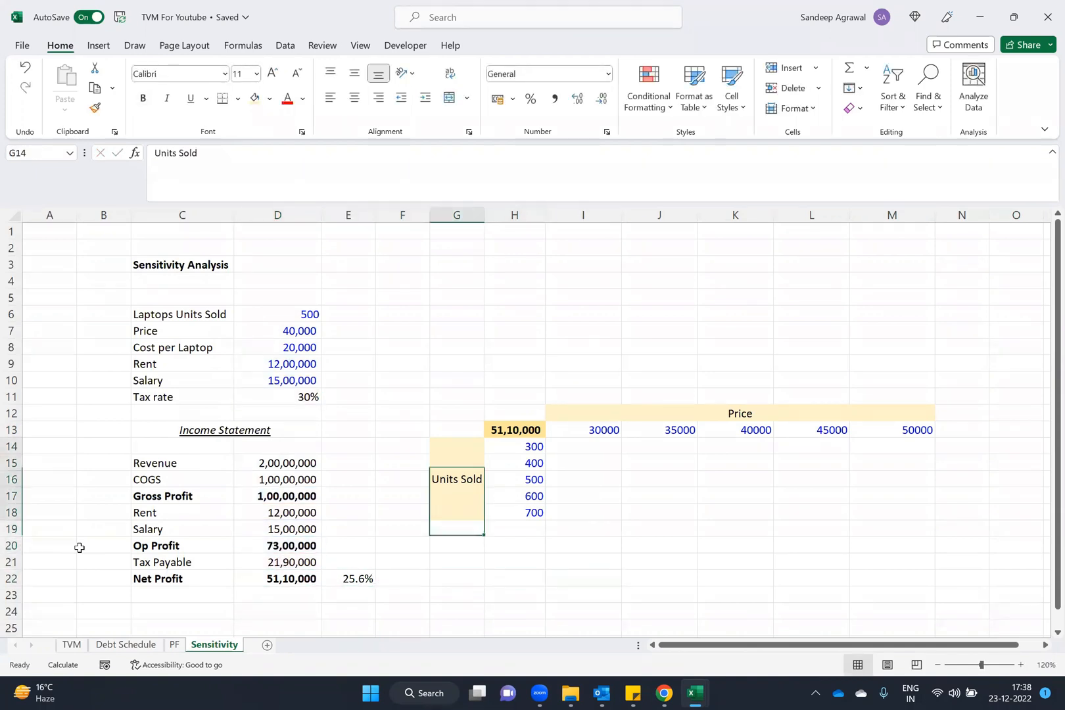
{"action": "key", "text": "Right"}
{"action": "key", "text": "shift+Down"}
{"action": "key", "text": "shift+Down"}
{"action": "key", "text": "shift+Down"}
{"action": "key", "text": "shift+Down"}
{"action": "key", "text": "shift+Down"}
{"action": "key", "text": "shift+Right"}
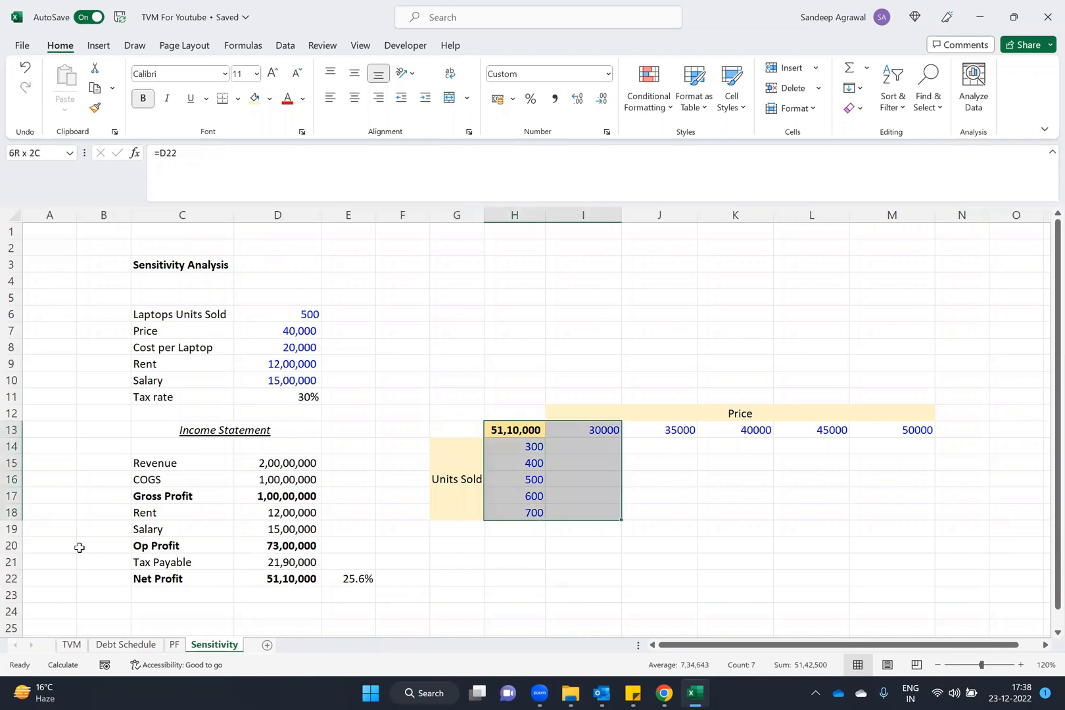
{"action": "key", "text": "shift+Right"}
{"action": "key", "text": "shift+Right"}
{"action": "key", "text": "shift+Right"}
{"action": "key", "text": "shift+Right"}
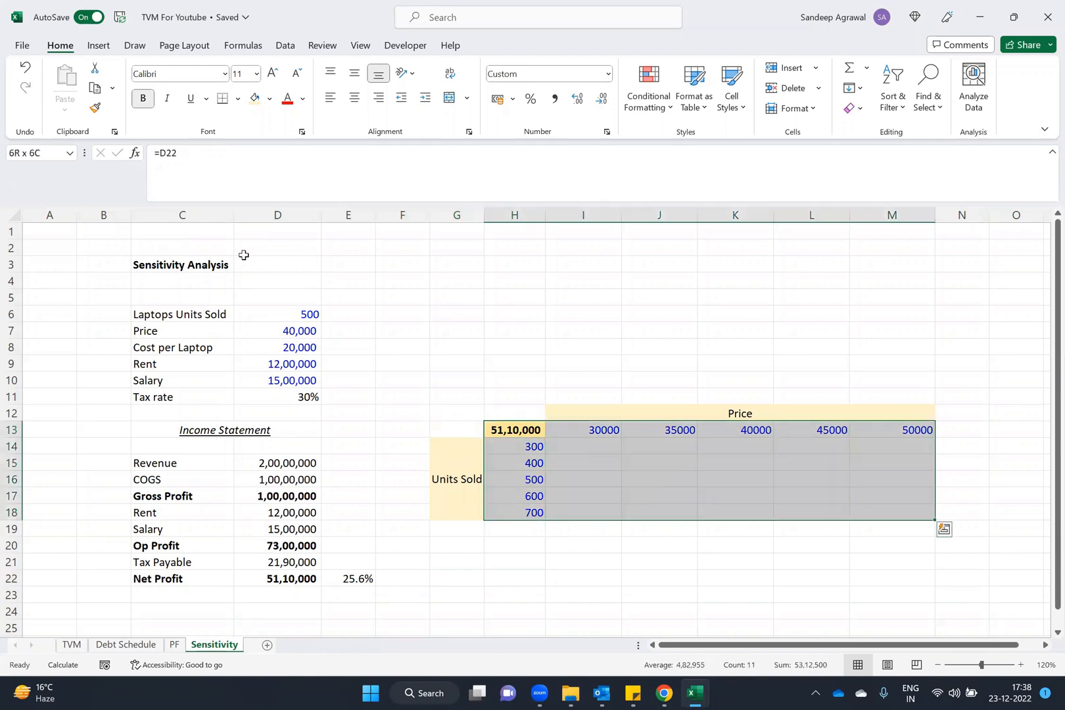
{"action": "key", "text": "alt+a"}
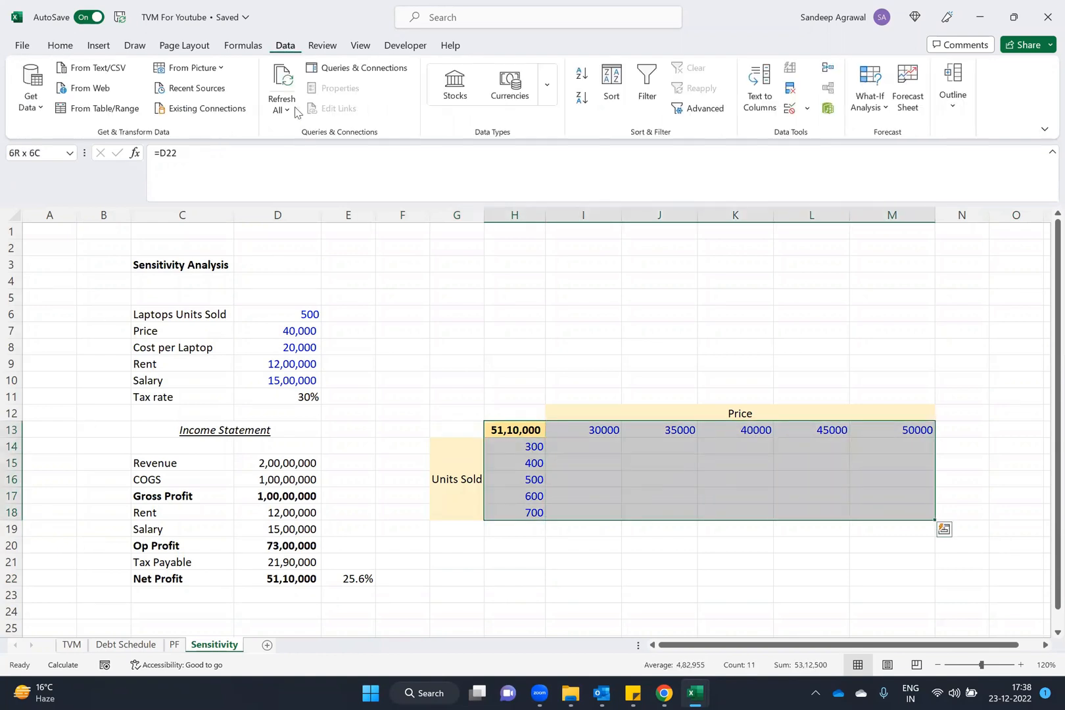
{"action": "left_click", "coordinate": [874, 105]}
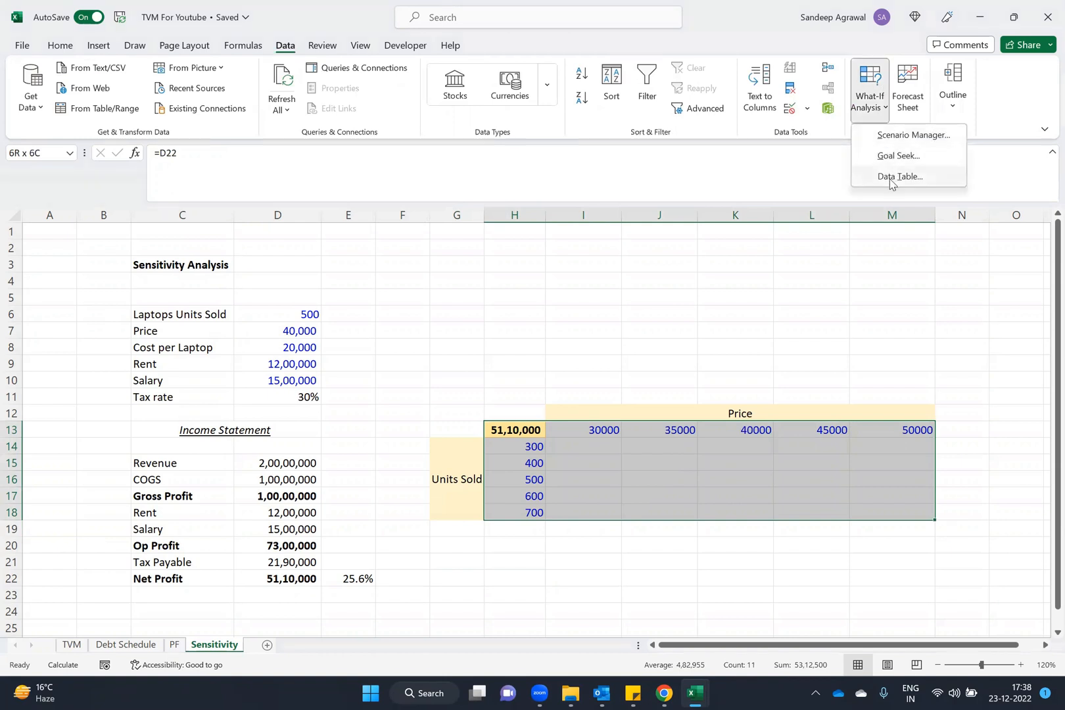
{"action": "left_click", "coordinate": [893, 178]}
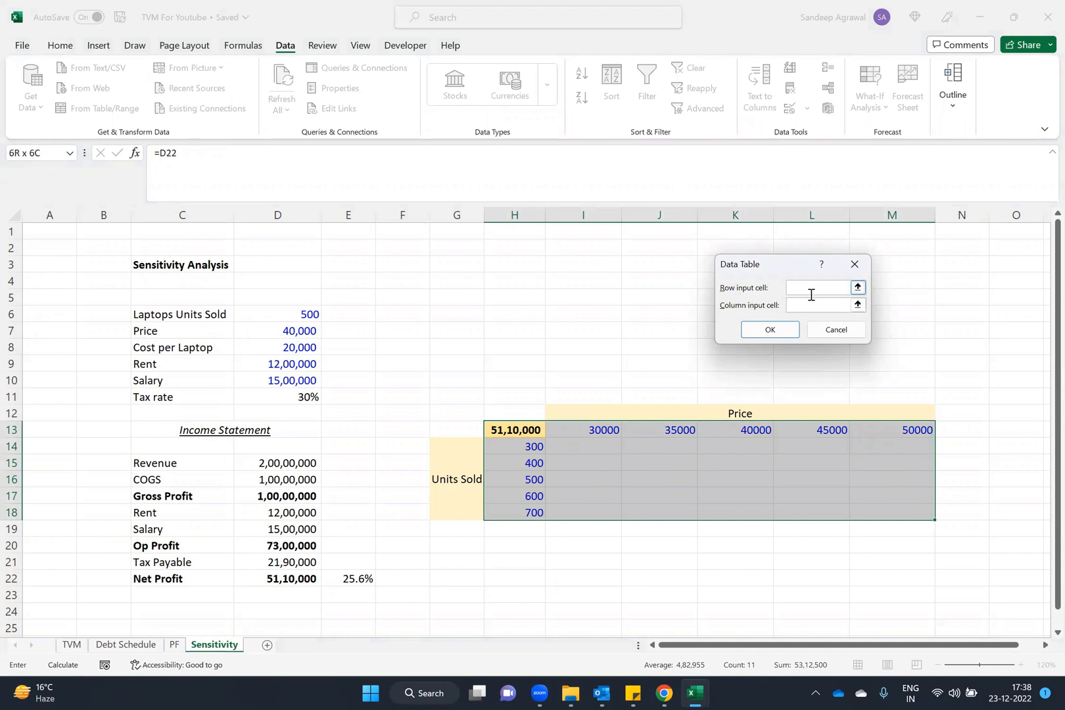
{"action": "left_click", "coordinate": [858, 287]}
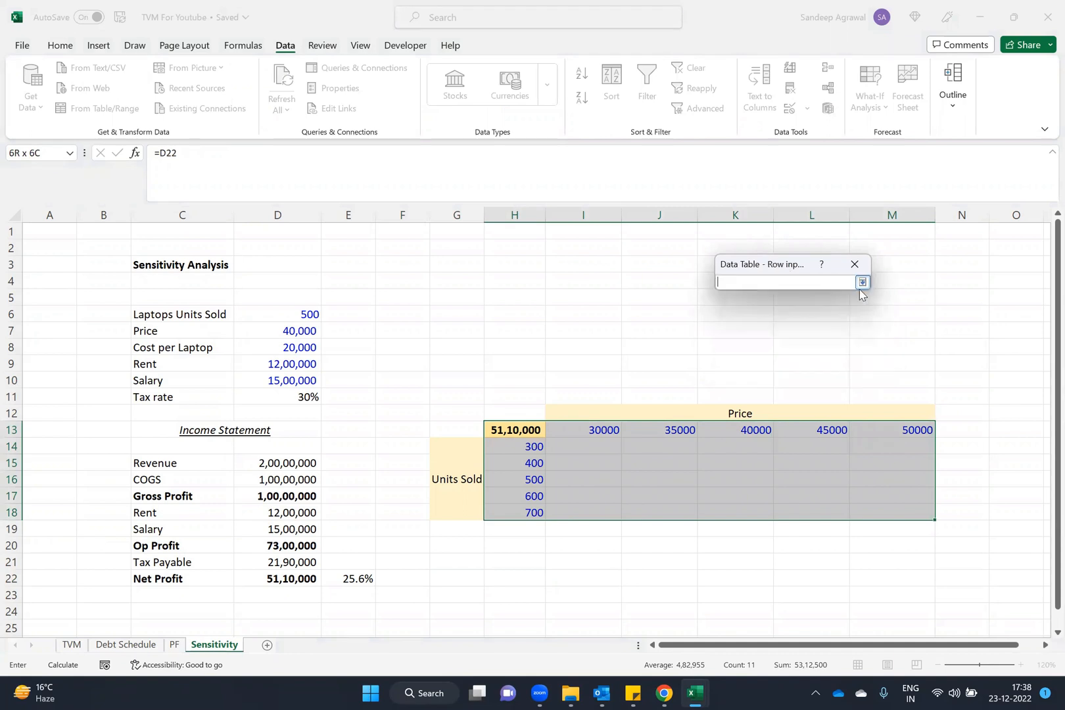
{"action": "left_click", "coordinate": [297, 332]}
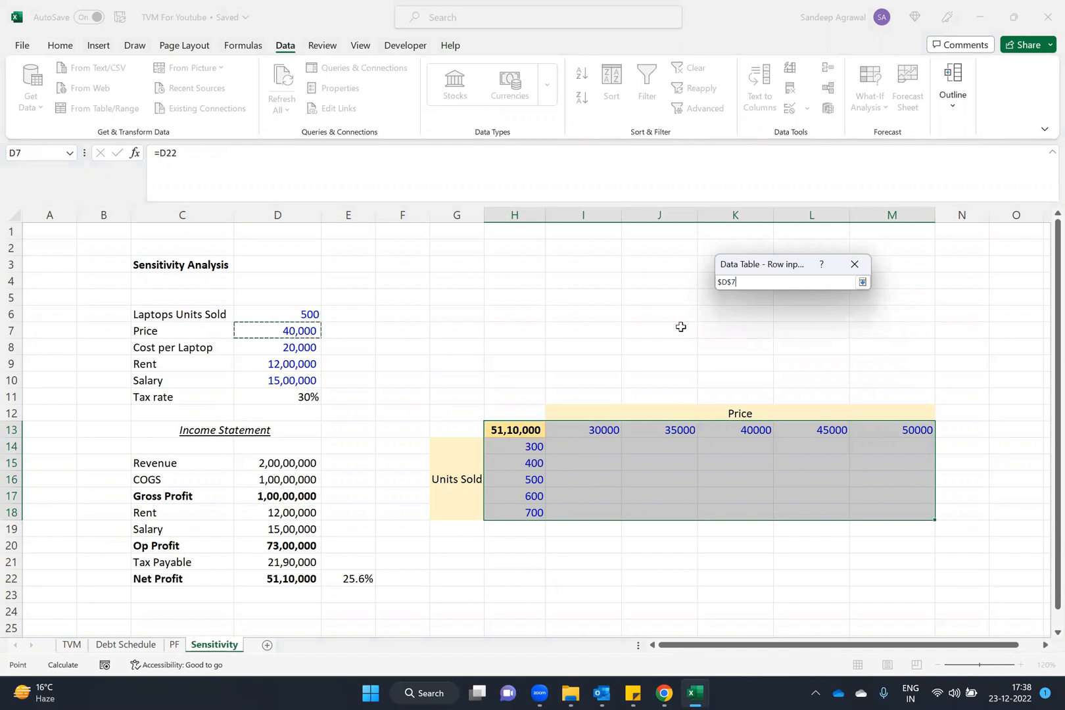
{"action": "left_click", "coordinate": [862, 281]}
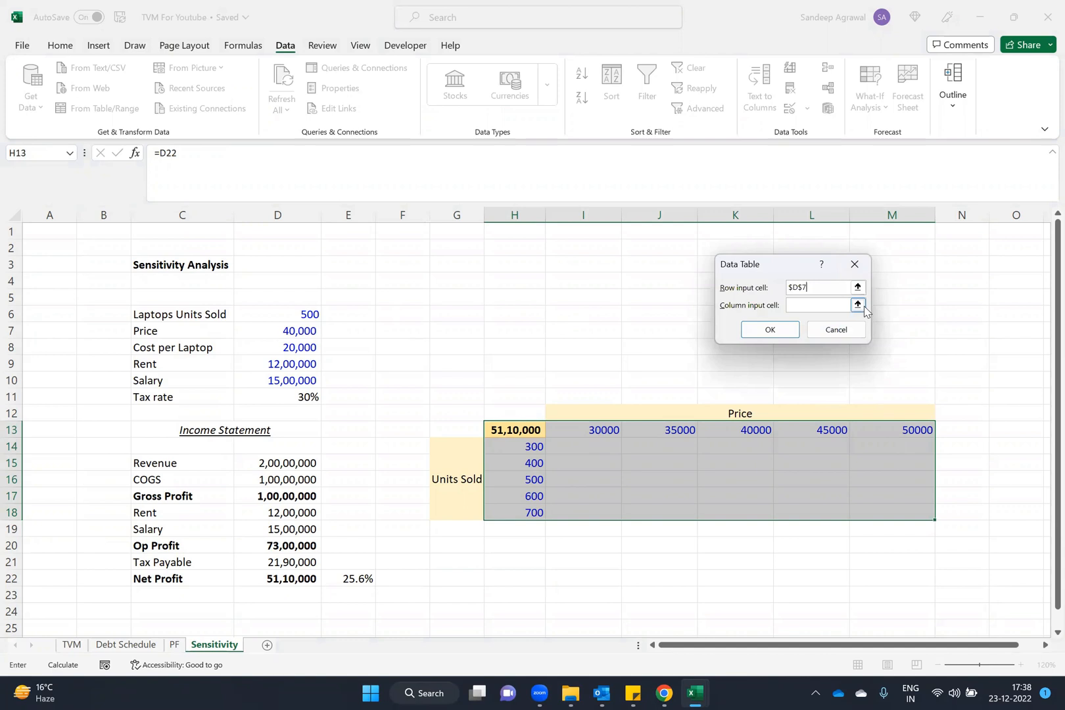
Set the column input cell to Laptops Units Sold in D6 and create the data table.
{"action": "left_click", "coordinate": [857, 305]}
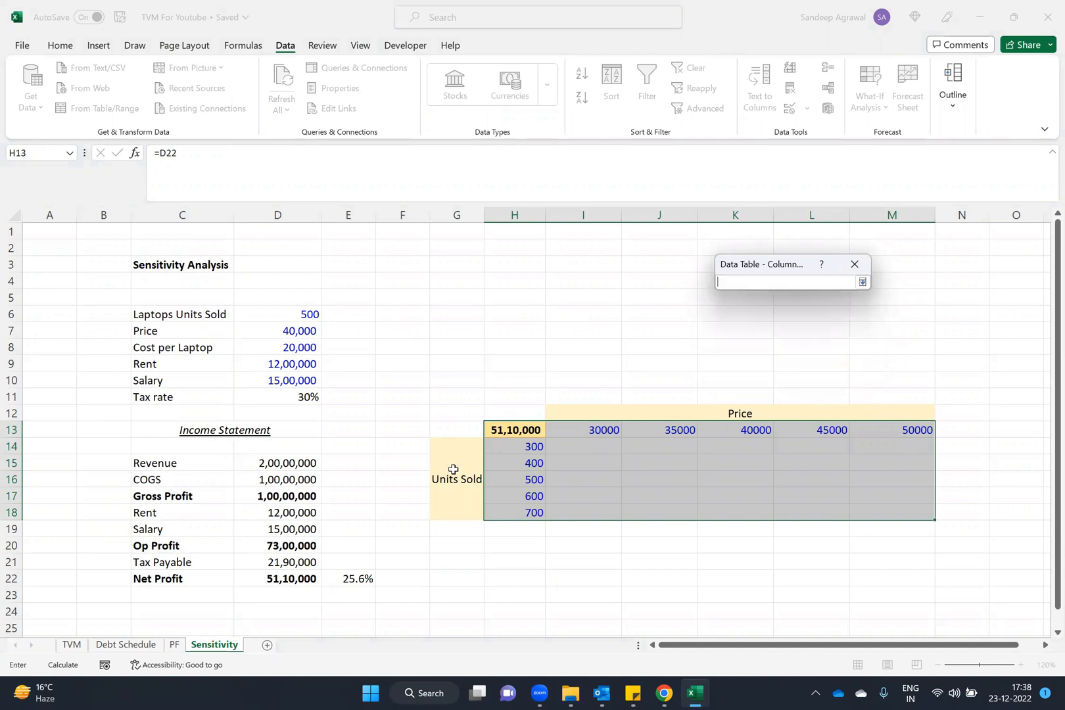
{"action": "left_click", "coordinate": [283, 312]}
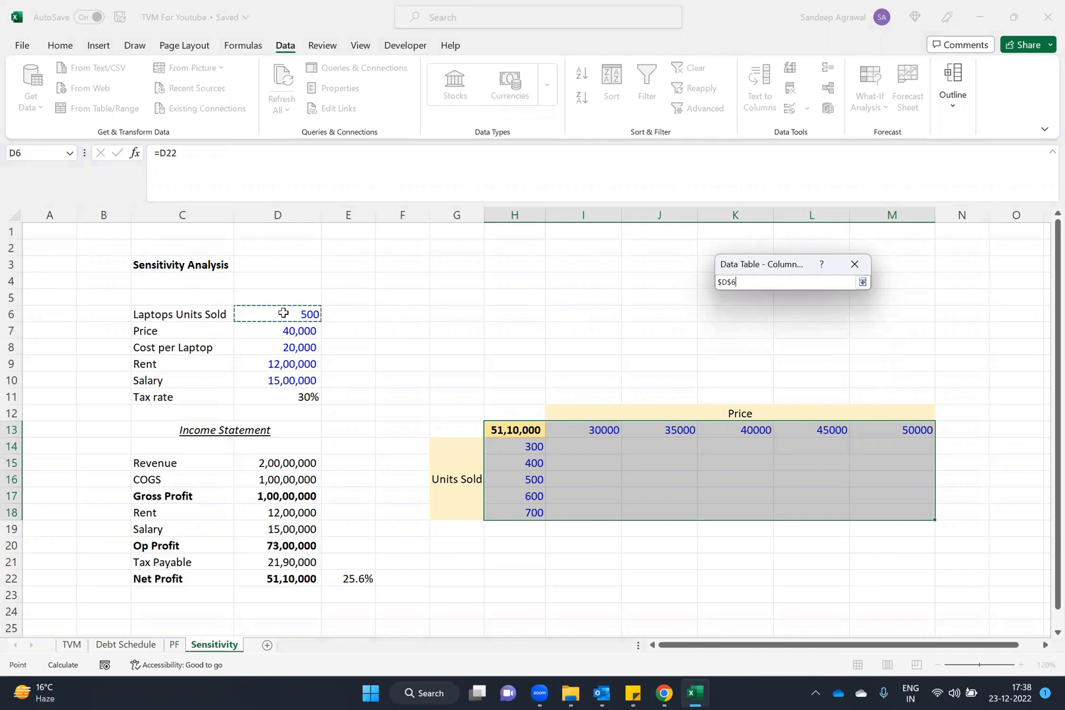
{"action": "left_click", "coordinate": [863, 288]}
{"action": "left_click", "coordinate": [766, 331]}
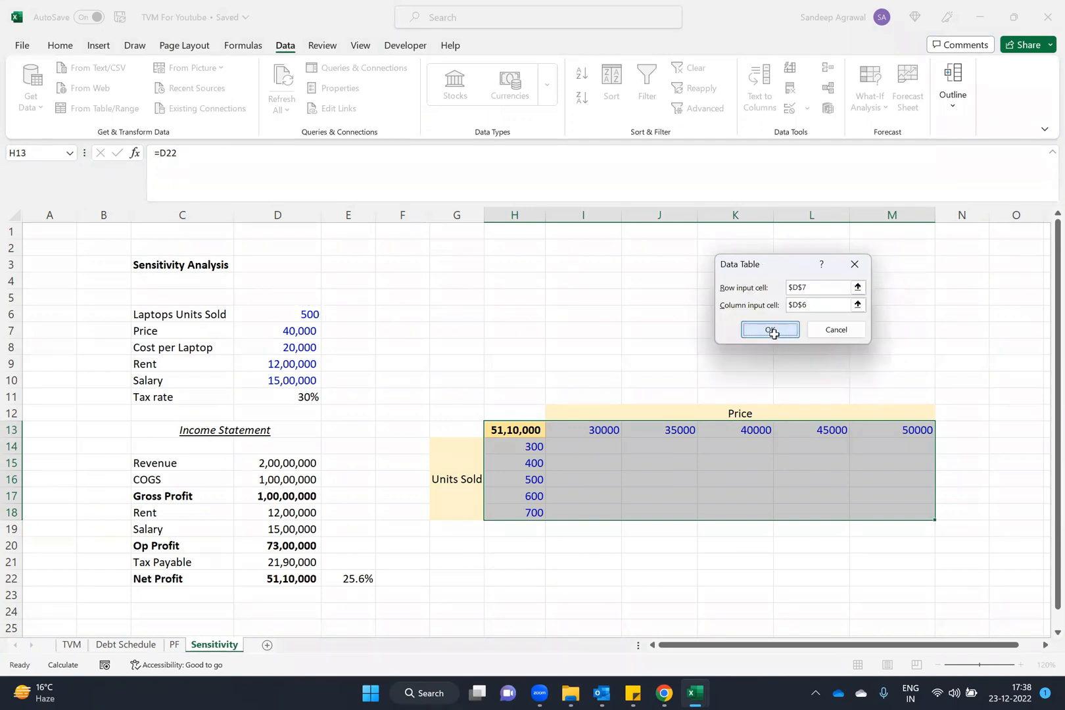
Check the generated net profit results and their TABLE formula across I14:M18.
{"action": "left_click", "coordinate": [596, 448]}
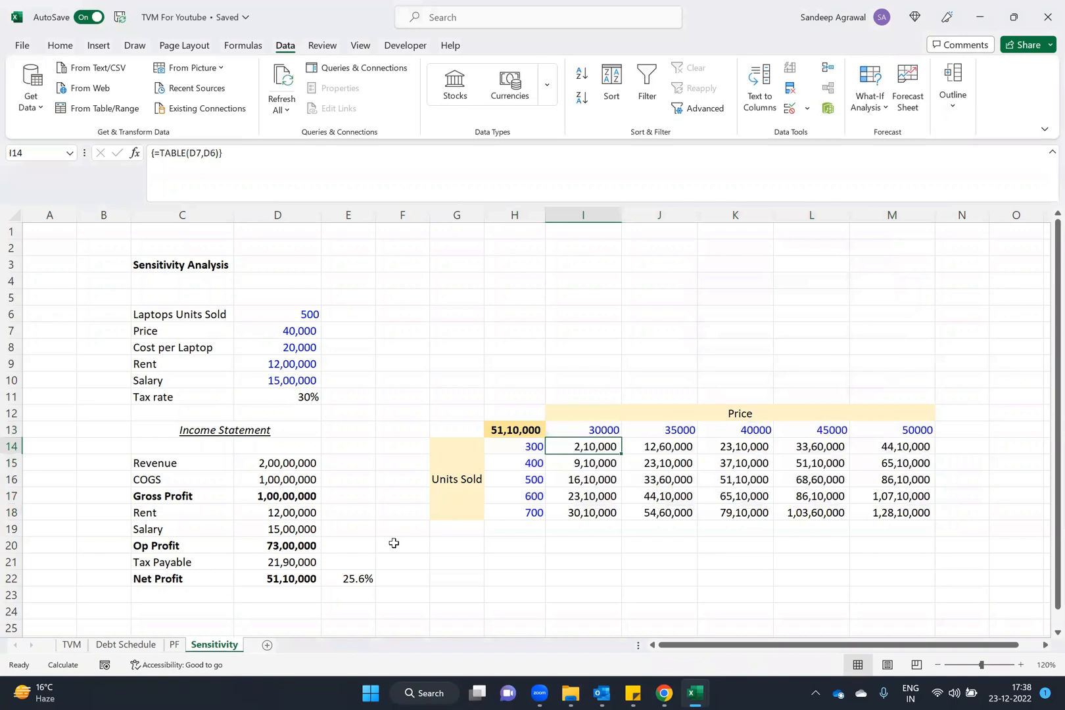
{"action": "key", "text": "ctrl+shift+Down"}
{"action": "key", "text": "ctrl+shift+Right"}
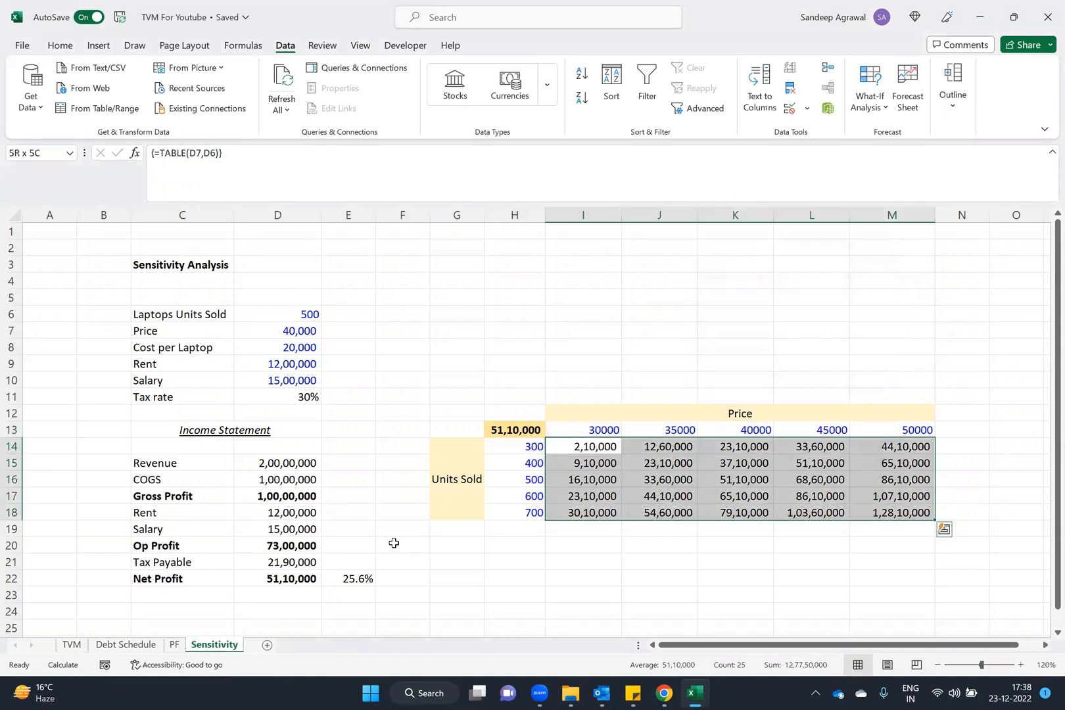
Apply the light gold fill to the base-case result K16, the 40000 price in K13 and the 500 units in H16.
{"action": "key", "text": "Down"}
{"action": "key", "text": "Down"}
{"action": "key", "text": "Right"}
{"action": "key", "text": "Right"}
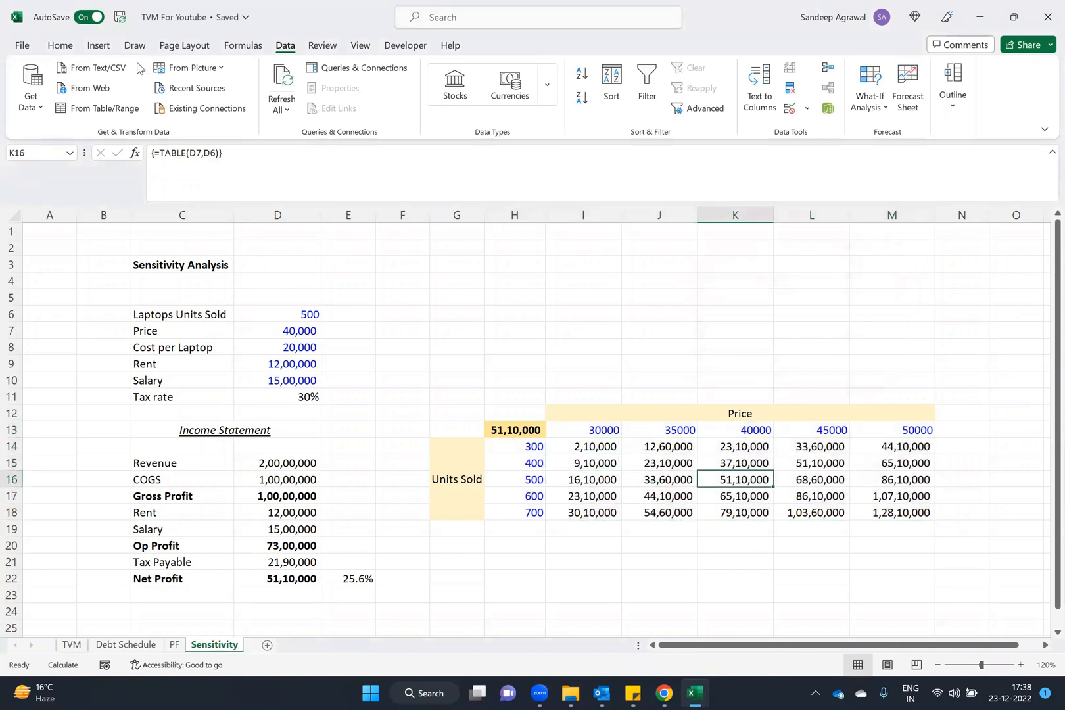
{"action": "left_click", "coordinate": [60, 45]}
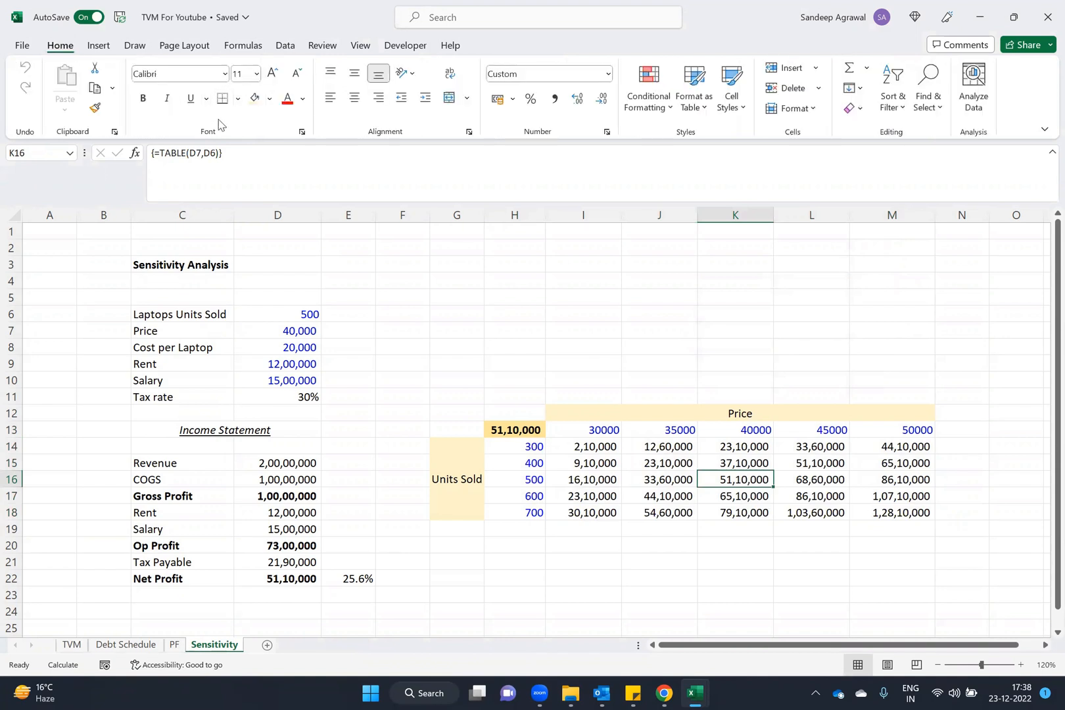
{"action": "left_click", "coordinate": [254, 97]}
{"action": "left_click", "coordinate": [724, 430]}
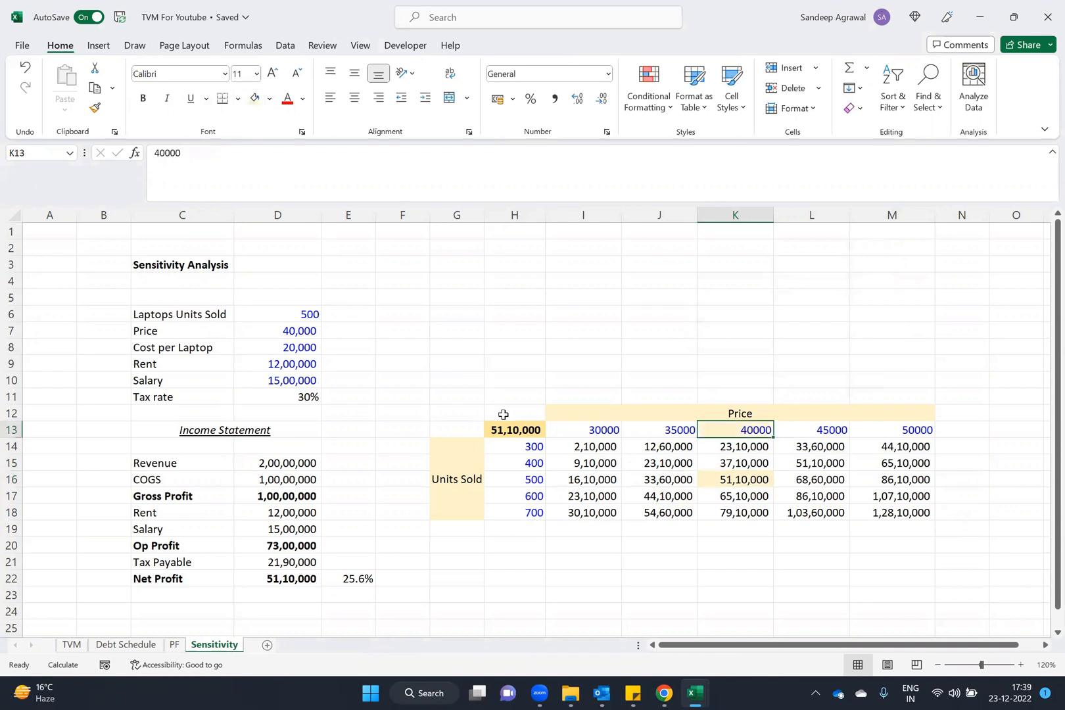
{"action": "left_click", "coordinate": [498, 484]}
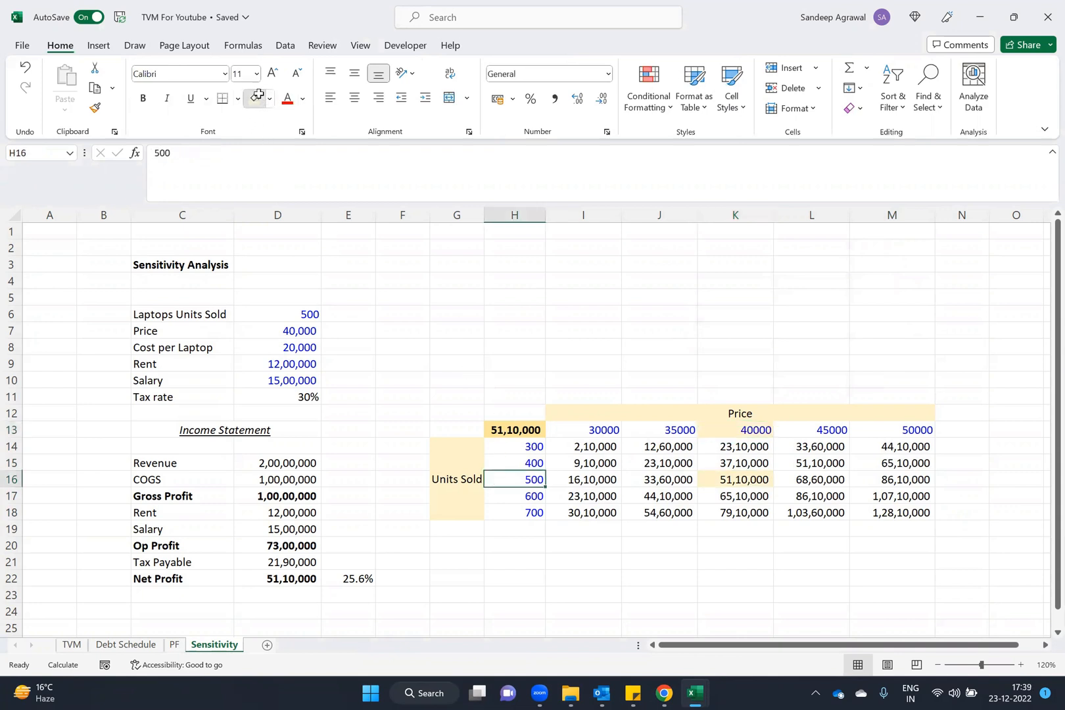
Compare the table's base-case price and units sold with the Price input D7 and the Net Profit in D22.
{"action": "left_click", "coordinate": [730, 430]}
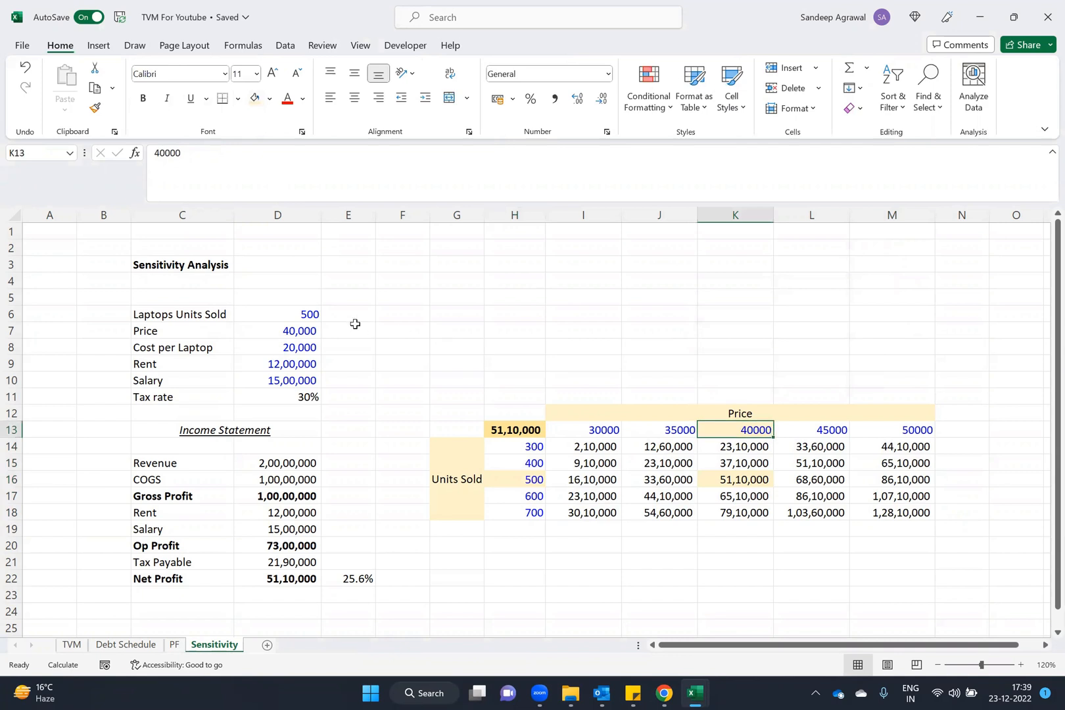
{"action": "left_click", "coordinate": [304, 329]}
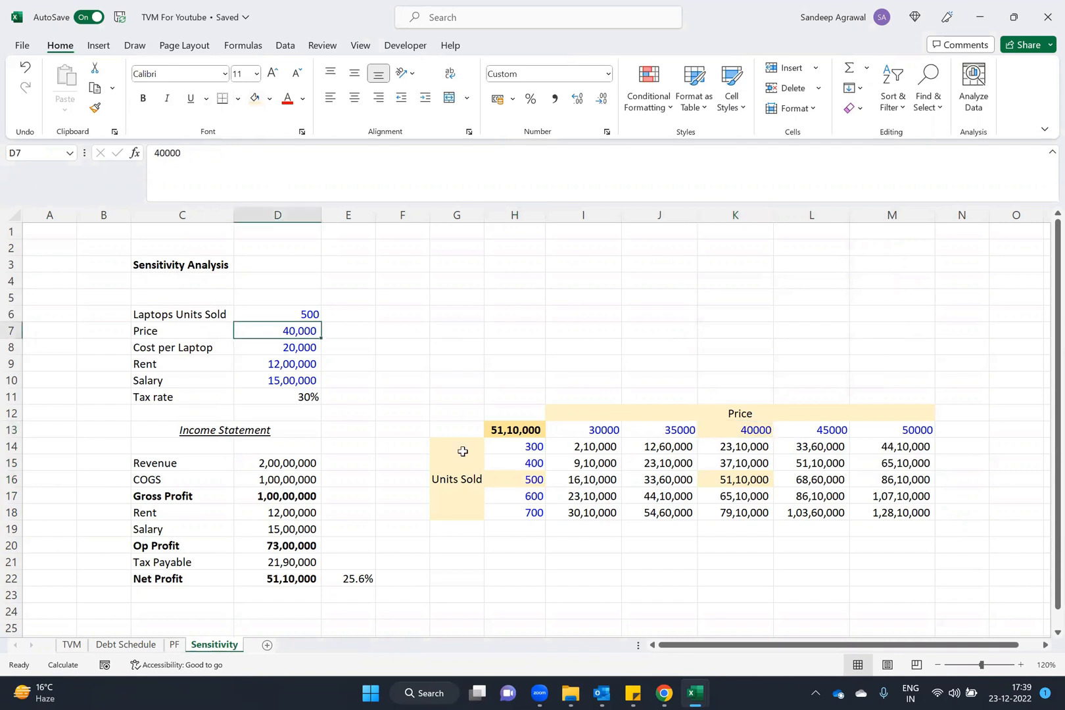
{"action": "left_click", "coordinate": [530, 479]}
{"action": "left_click", "coordinate": [744, 431]}
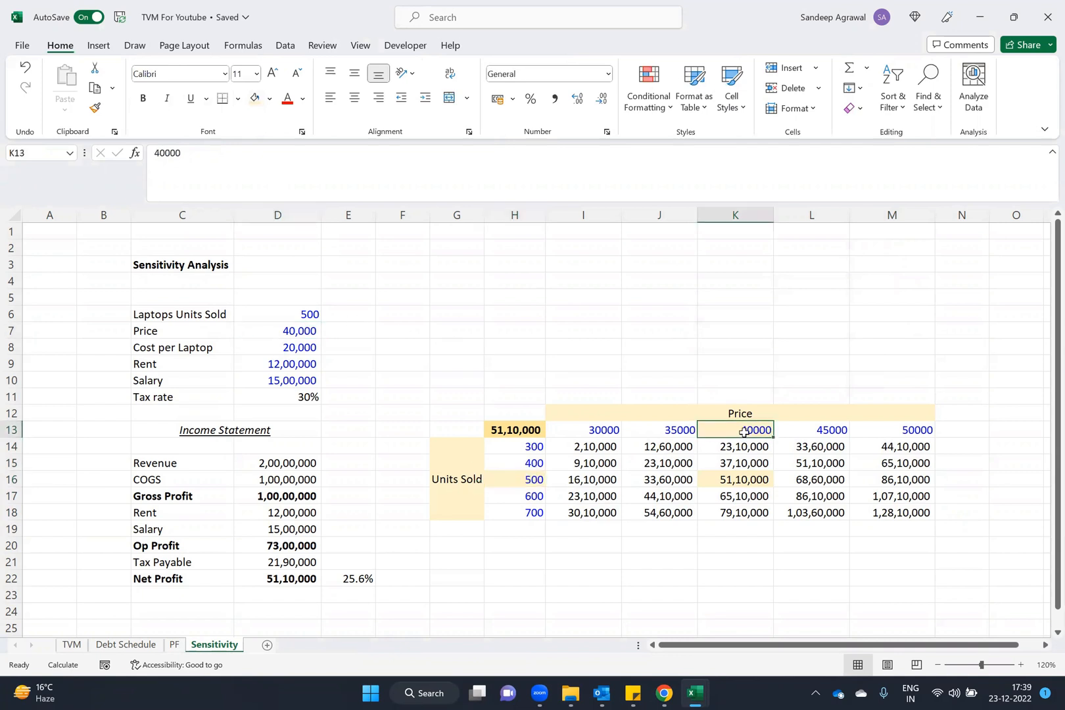
{"action": "left_click", "coordinate": [298, 328]}
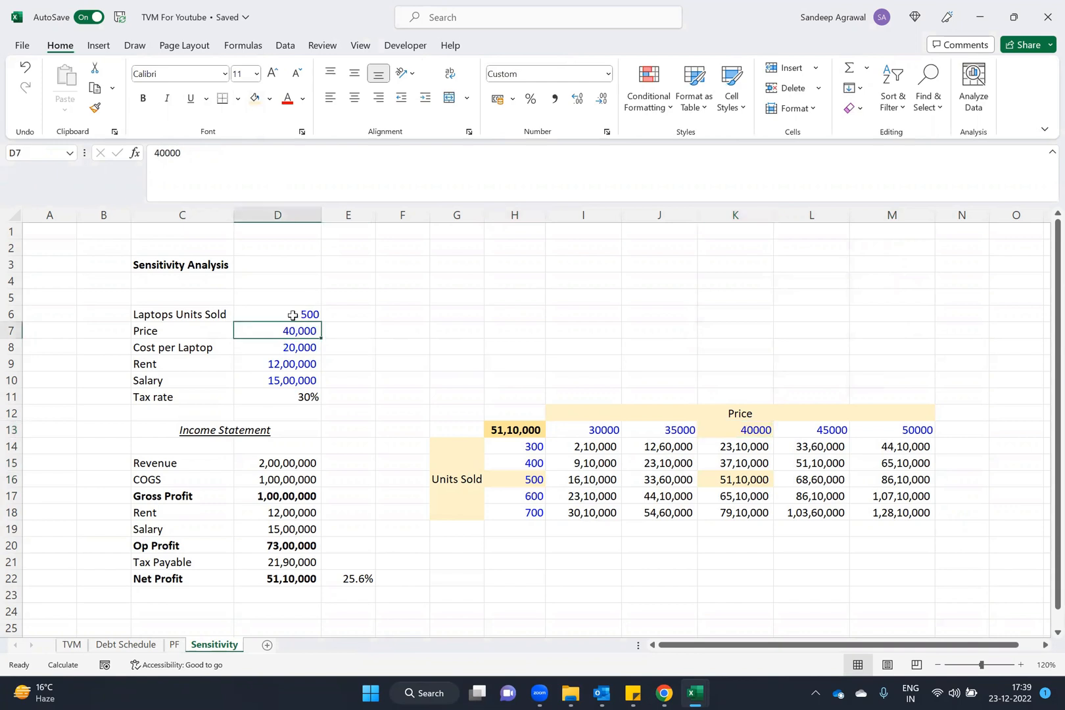
{"action": "left_click", "coordinate": [505, 479]}
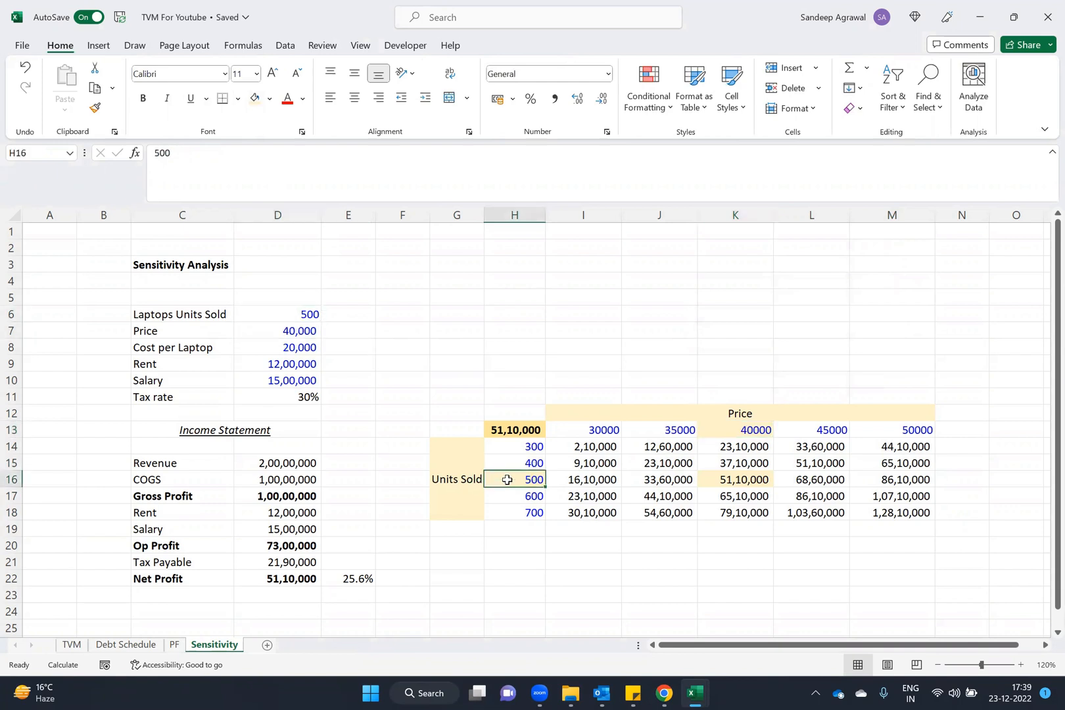
{"action": "left_click", "coordinate": [273, 582]}
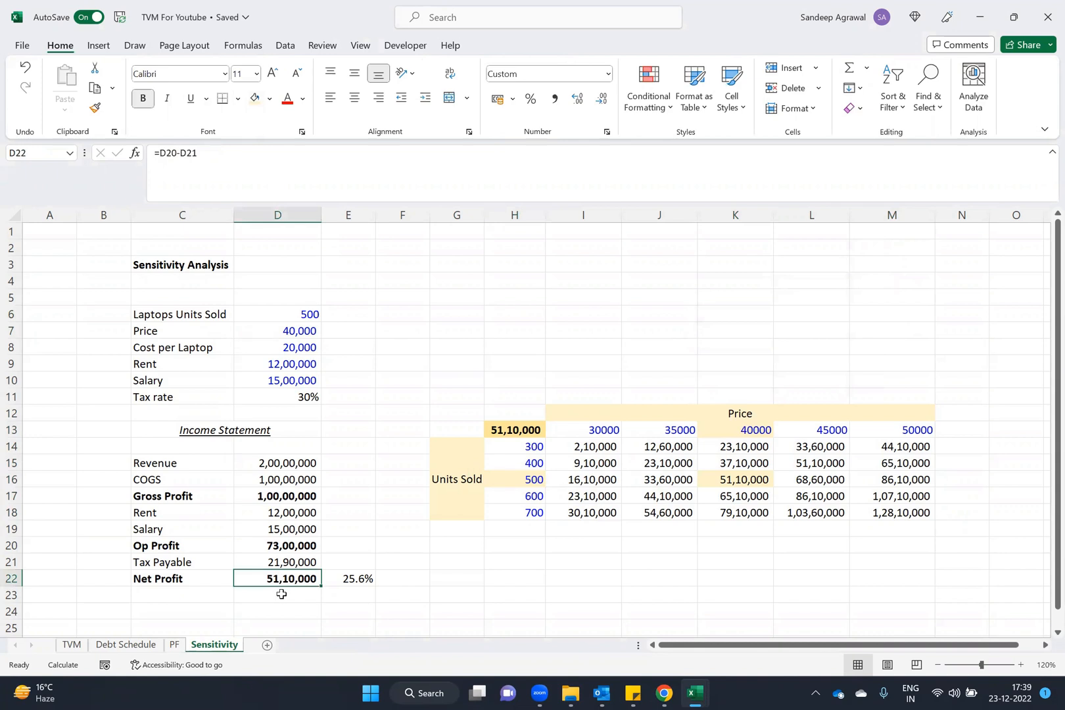
Bold the base-case result in K16, the 500 units in H16 and the 40000 price in K13.
{"action": "left_click", "coordinate": [745, 480]}
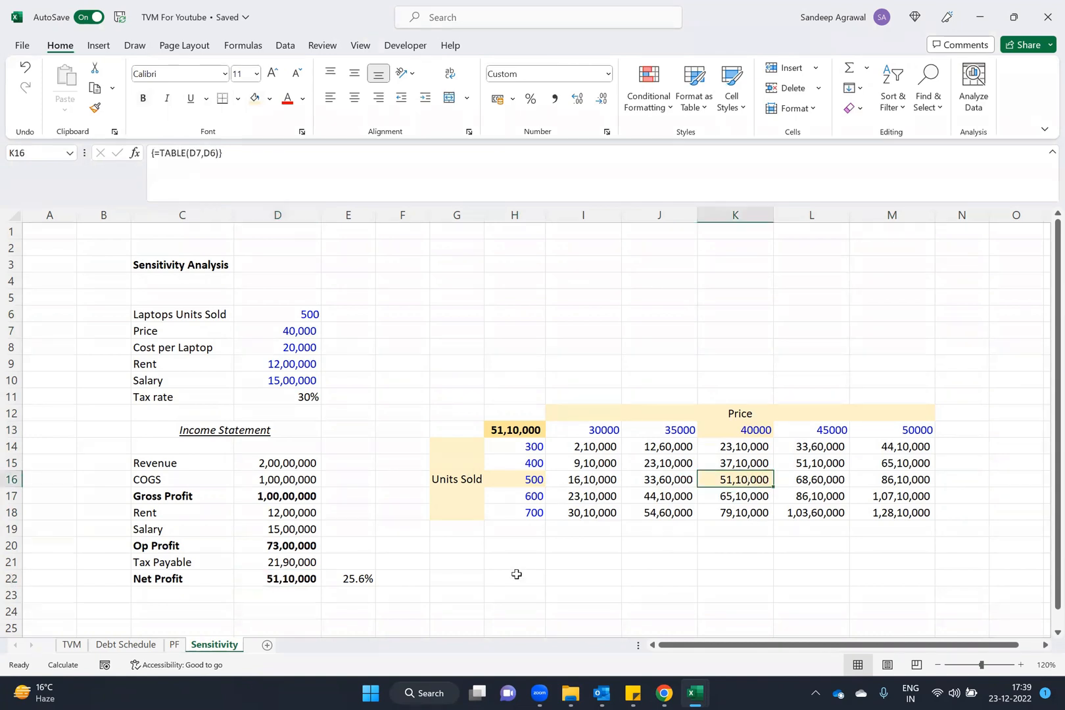
{"action": "key", "text": "ctrl+b"}
{"action": "key", "text": "Left"}
{"action": "key", "text": "Left"}
{"action": "key", "text": "Left"}
{"action": "key", "text": "ctrl+b"}
{"action": "key", "text": "Up"}
{"action": "key", "text": "Up"}
{"action": "key", "text": "Up"}
{"action": "key", "text": "Right"}
{"action": "key", "text": "Right"}
{"action": "key", "text": "Right"}
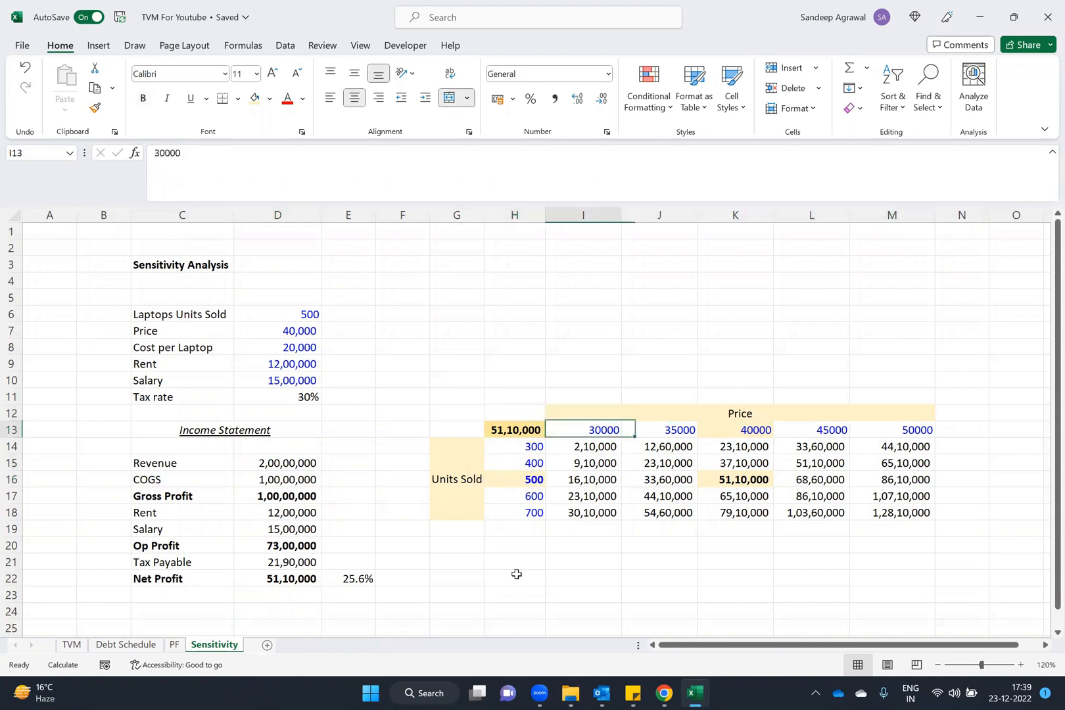
{"action": "key", "text": "ctrl+b"}
{"action": "key", "text": "Down"}
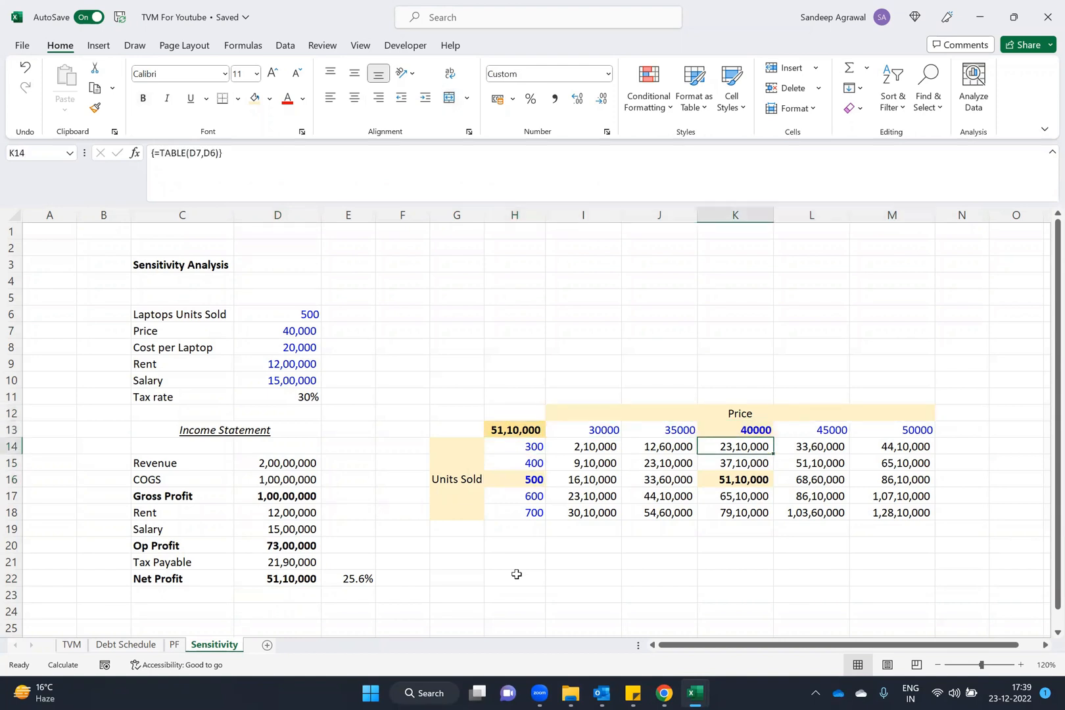
Review the price values in row 13 on both sides of the 40000 base price.
{"action": "key", "text": "Up"}
{"action": "key", "text": "Right"}
{"action": "key", "text": "Left"}
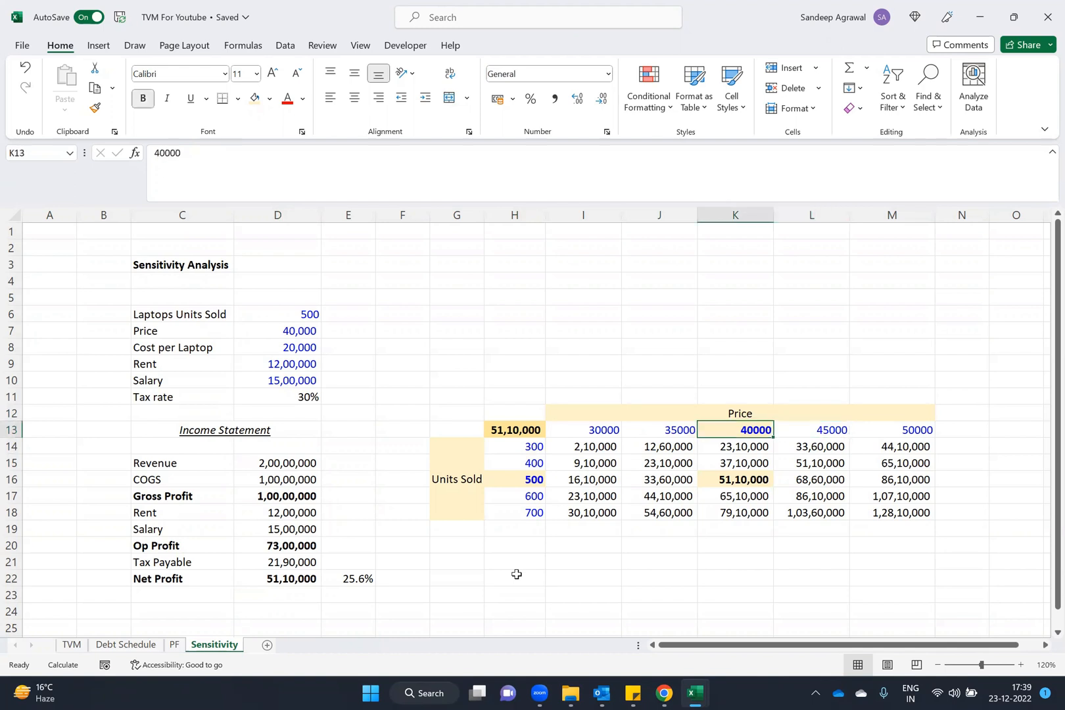
{"action": "key", "text": "Right"}
{"action": "key", "text": "Right"}
{"action": "key", "text": "Left"}
{"action": "key", "text": "Left"}
{"action": "key", "text": "Left"}
{"action": "key", "text": "Left"}
Review the units sold values in column H above and below the 500 base case.
{"action": "key", "text": "Down"}
{"action": "key", "text": "Down"}
{"action": "key", "text": "Down"}
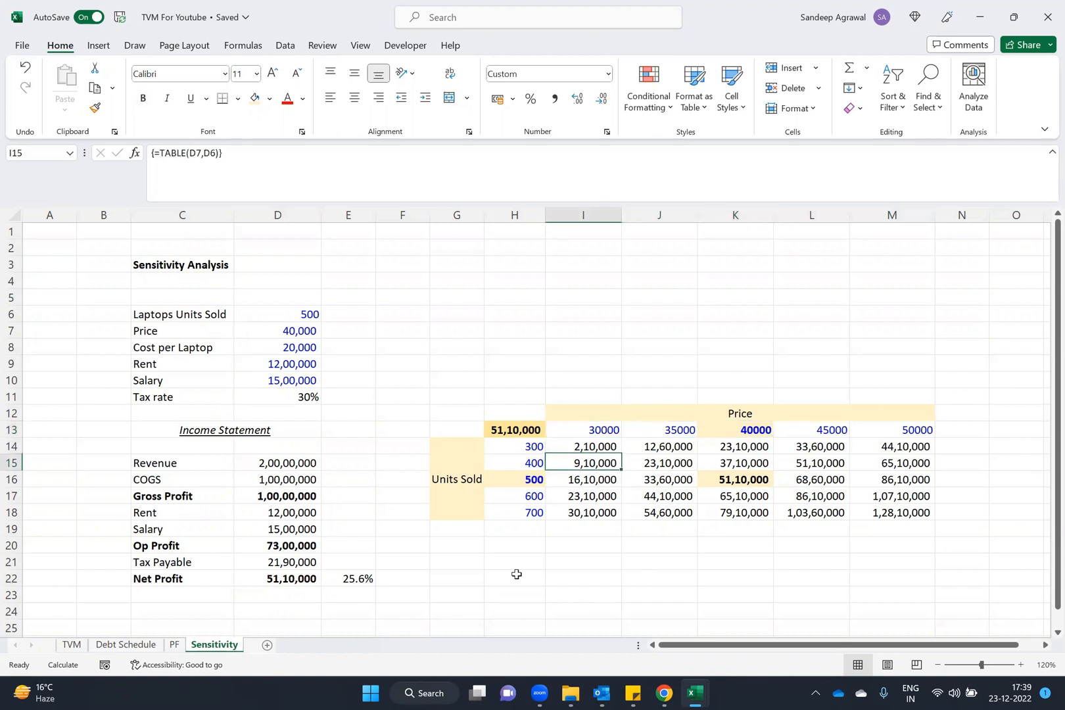
{"action": "key", "text": "Left"}
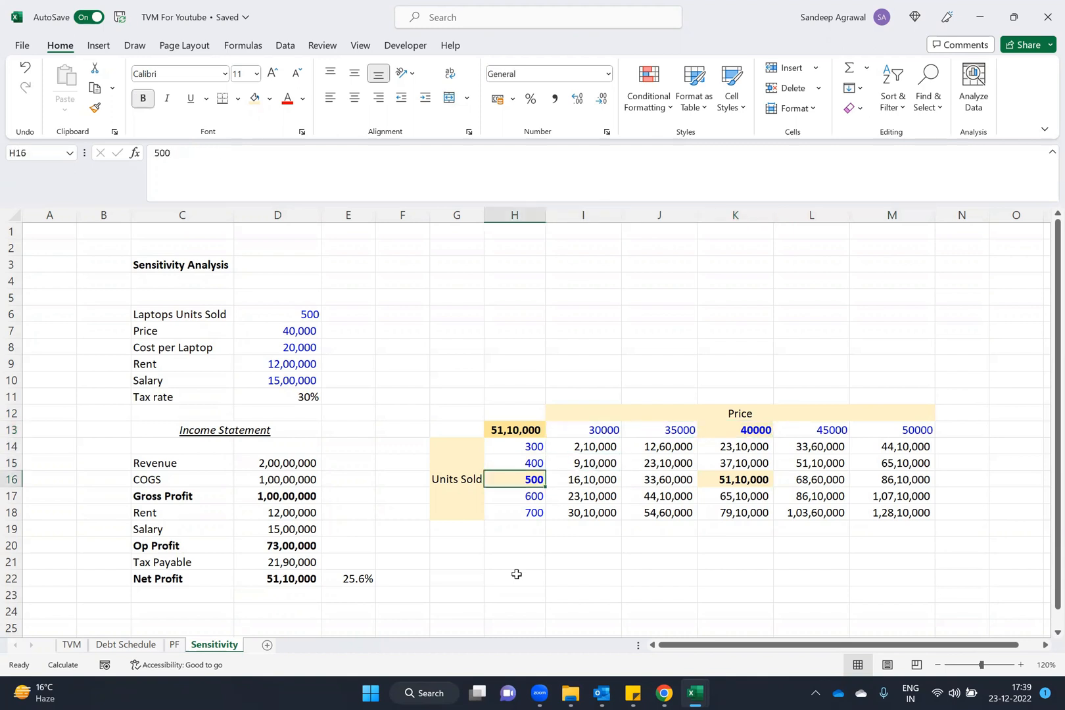
{"action": "key", "text": "Down"}
{"action": "key", "text": "Down"}
{"action": "key", "text": "Up"}
{"action": "key", "text": "Up"}
{"action": "key", "text": "Up"}
{"action": "key", "text": "Up"}
{"action": "key", "text": "Down"}
Examine in row 16 how net profit changes at 500 units for prices above and below 40000.
{"action": "key", "text": "Right"}
{"action": "key", "text": "Right"}
{"action": "key", "text": "Right"}
{"action": "key", "text": "Down"}
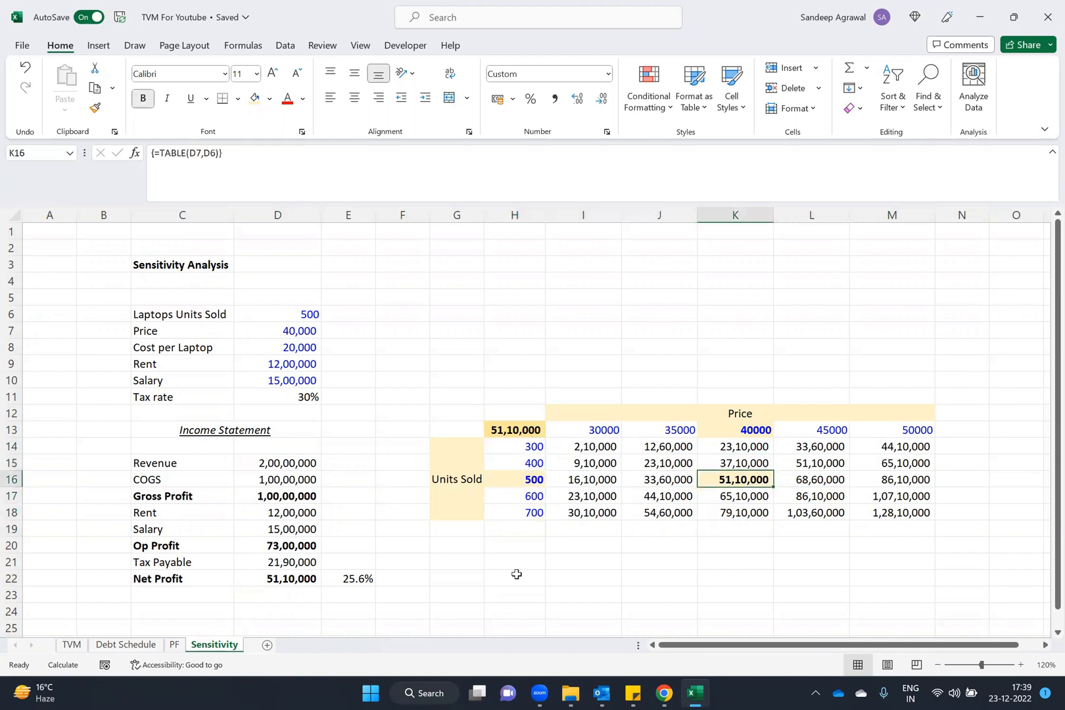
{"action": "key", "text": "Right"}
{"action": "key", "text": "Right"}
{"action": "key", "text": "Left"}
{"action": "key", "text": "Left"}
{"action": "key", "text": "shift+Right"}
{"action": "key", "text": "shift+Right"}
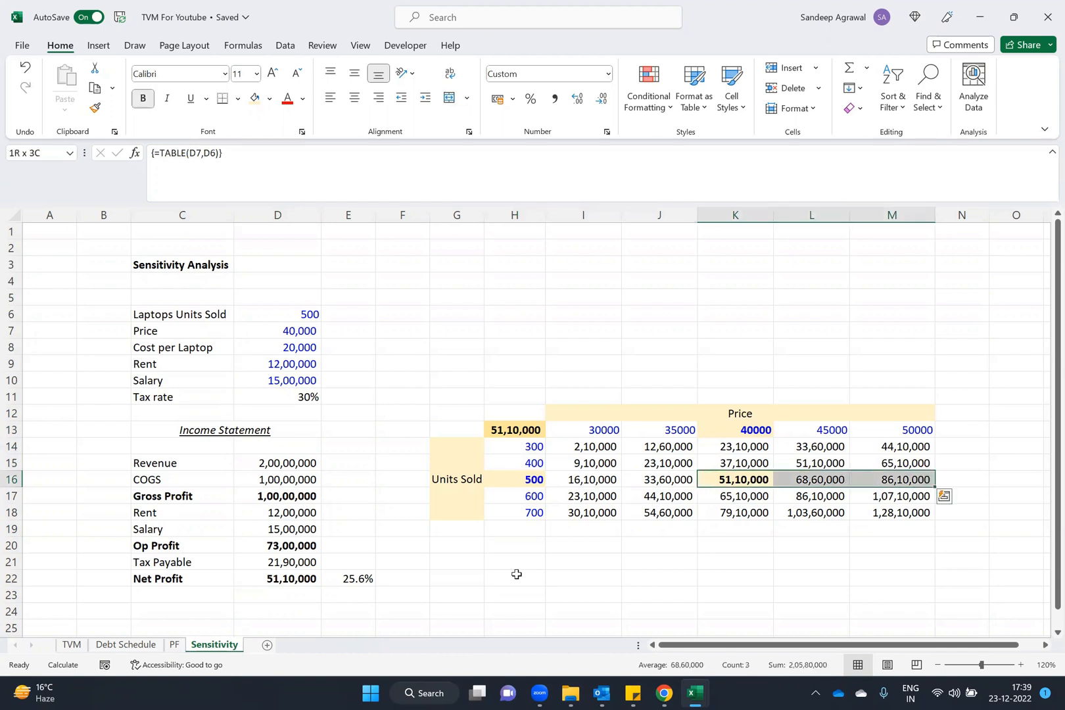
{"action": "key", "text": "shift+Left"}
{"action": "key", "text": "shift+Left"}
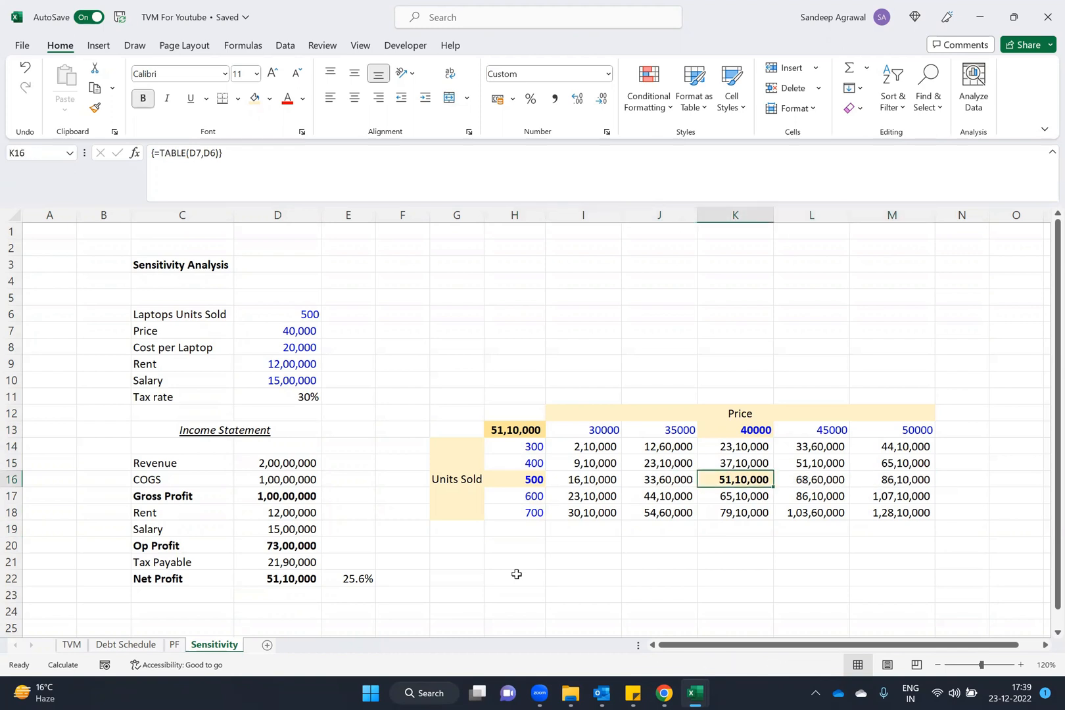
{"action": "key", "text": "shift+Left"}
{"action": "key", "text": "shift+Left"}
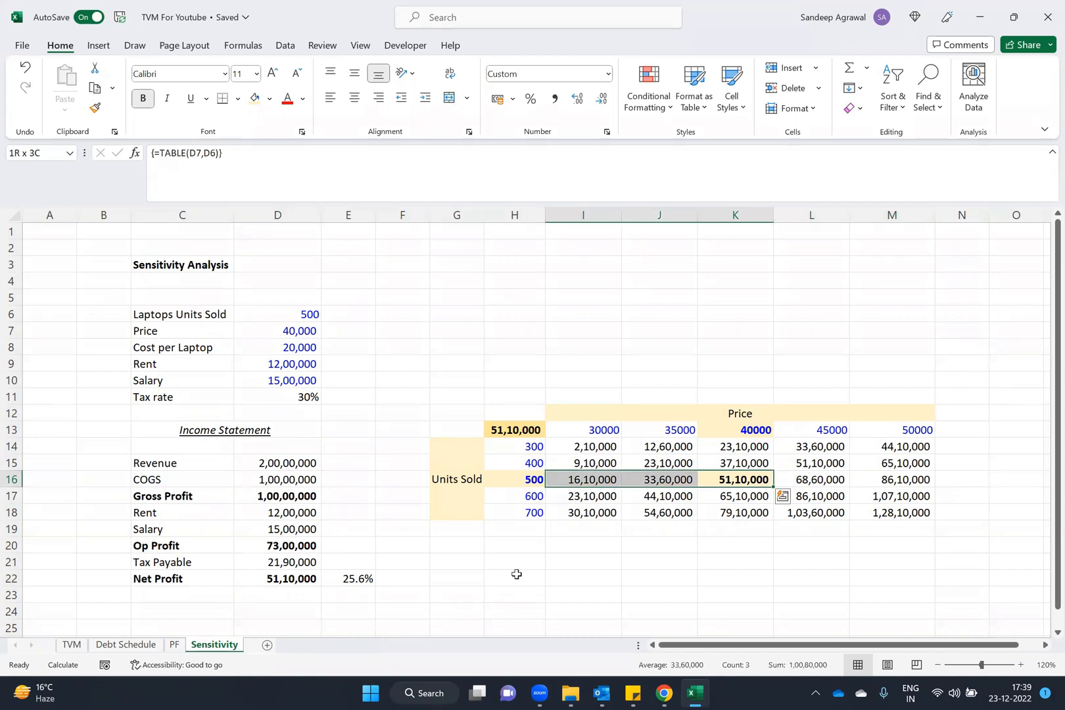
Examine in column K how net profit changes at the 40000 price for different units sold.
{"action": "key", "text": "Up"}
{"action": "key", "text": "Up"}
{"action": "key", "text": "Down"}
{"action": "key", "text": "Down"}
{"action": "key", "text": "Down"}
{"action": "key", "text": "Down"}
{"action": "key", "text": "Up"}
{"action": "key", "text": "Up"}
{"action": "key", "text": "Up"}
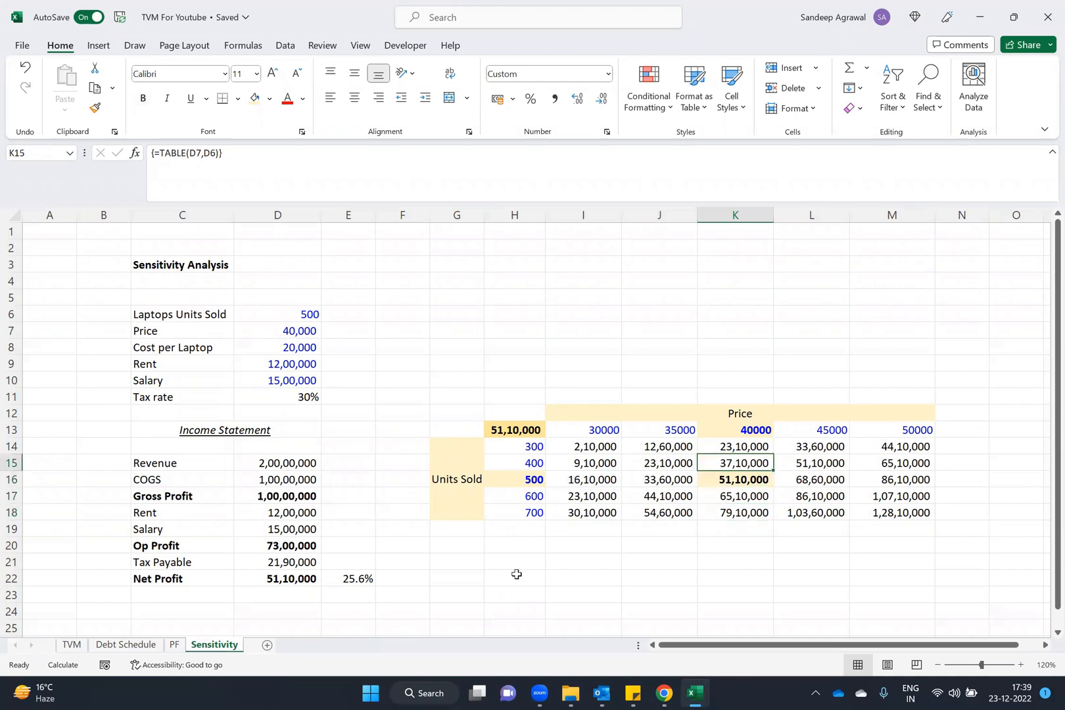